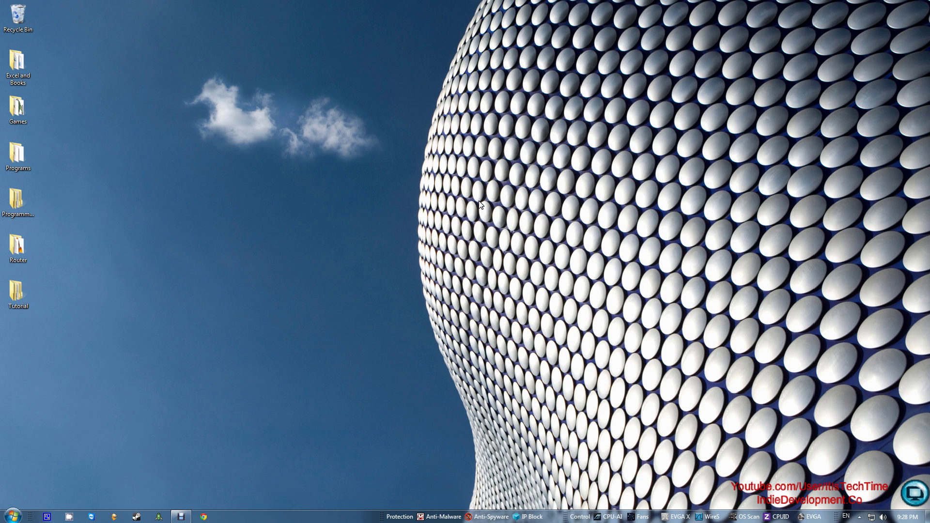
pyautogui.rightClick(310, 159)
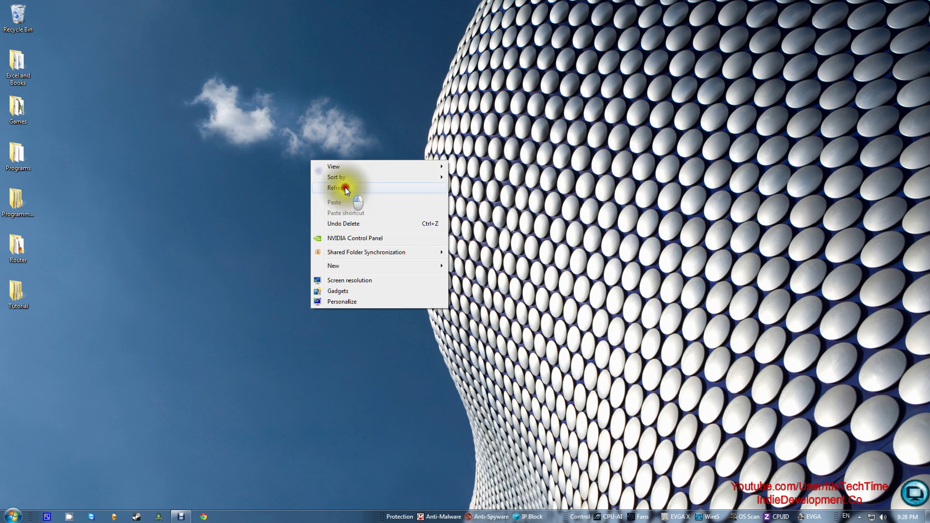
pyautogui.click(346, 187)
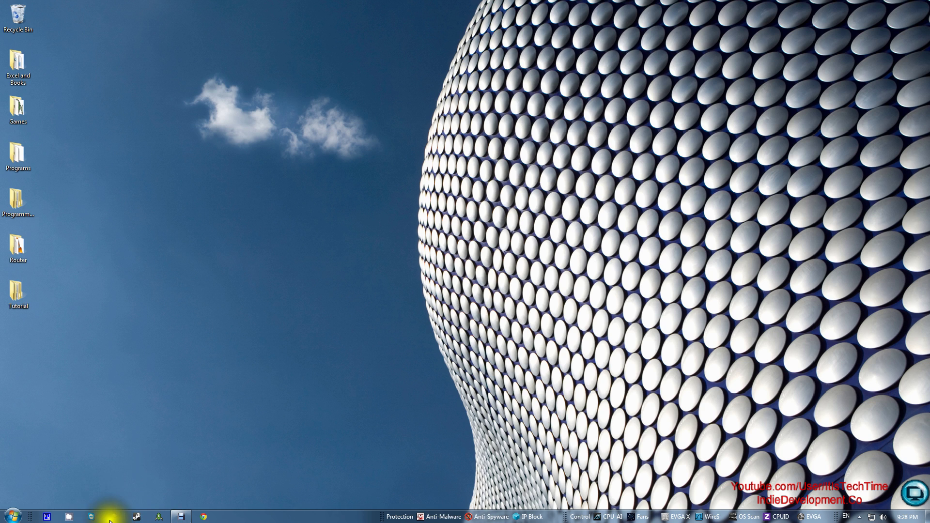
# Launch Google Chrome and go to google.com.
pyautogui.click(13, 517)
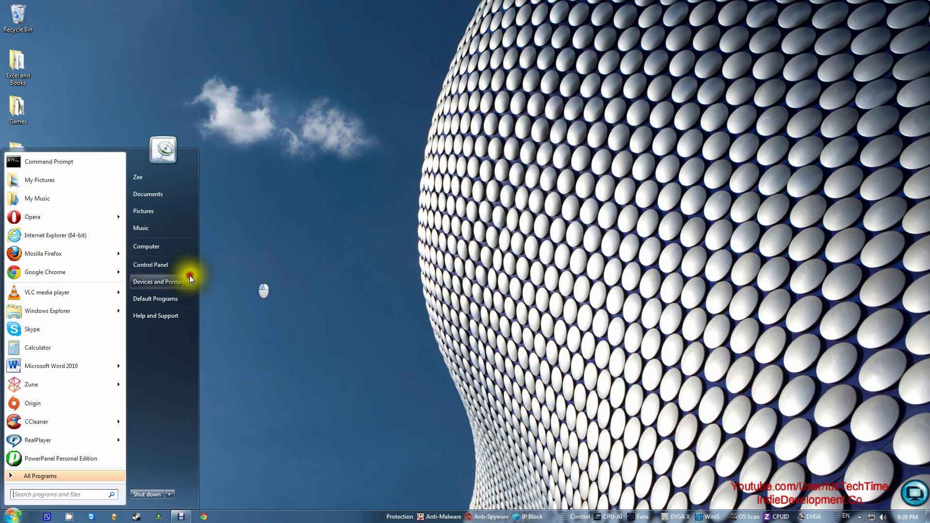
pyautogui.click(47, 274)
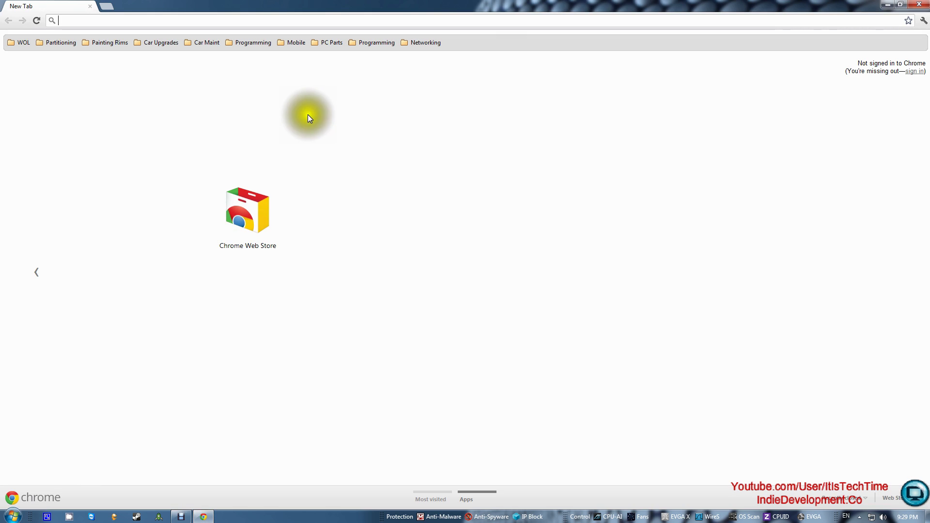
pyautogui.write('google.com')
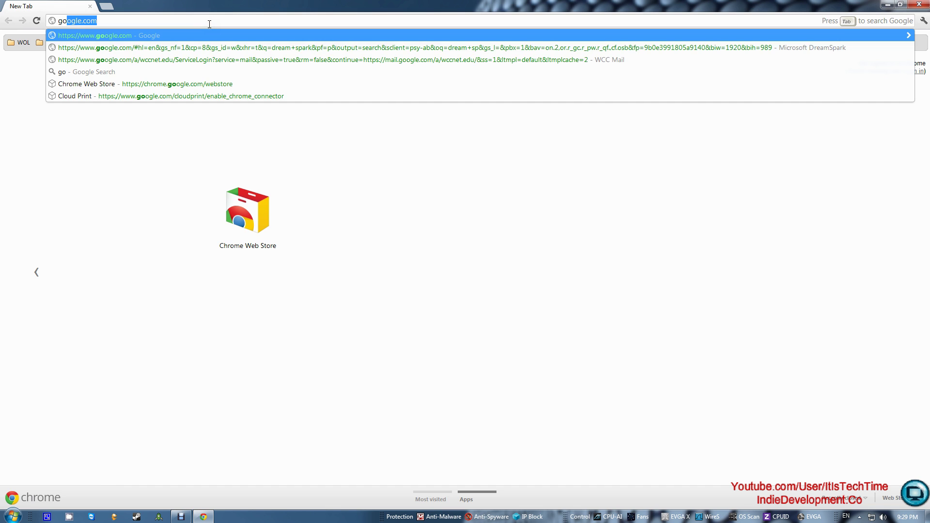
pyautogui.press('Return')
# Search Google for "Dream Spark" and open the Microsoft DreamSpark website from the results.
pyautogui.click(338, 192)
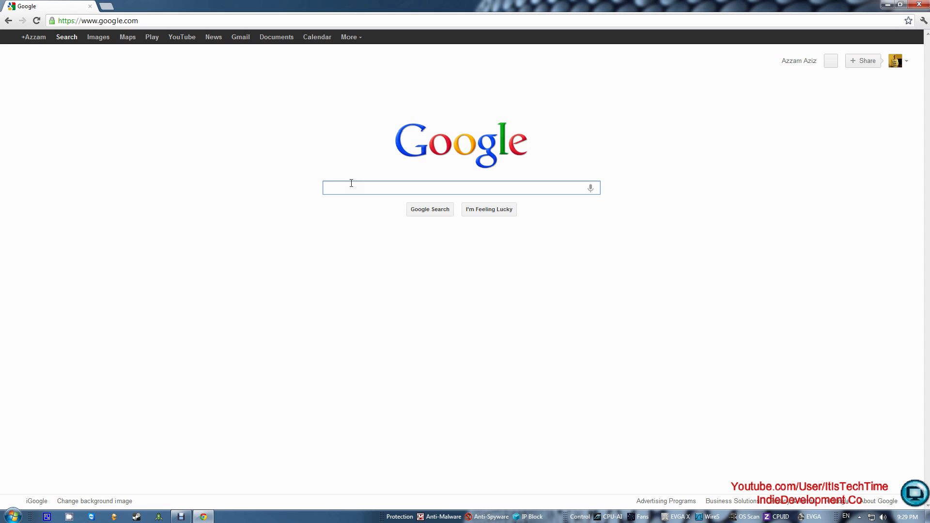
pyautogui.write('Dream Sp')
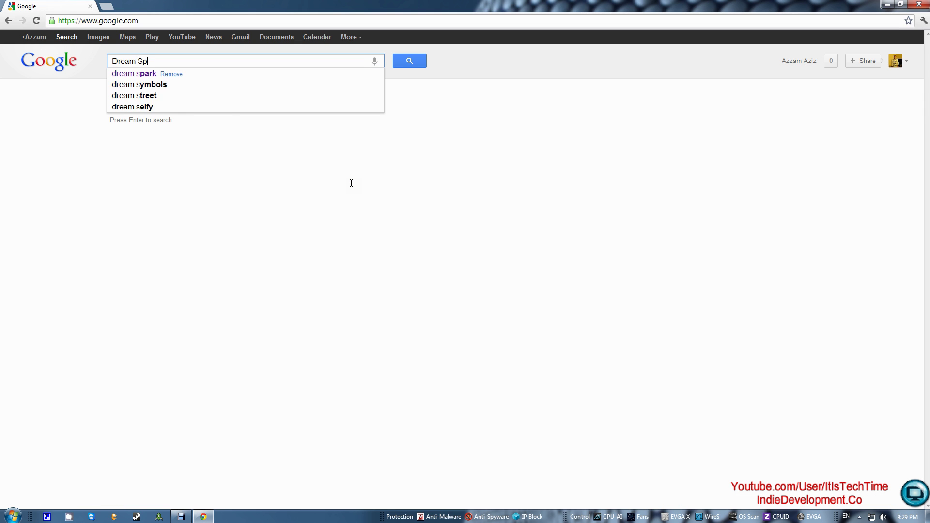
pyautogui.write('ark')
pyautogui.press('Return')
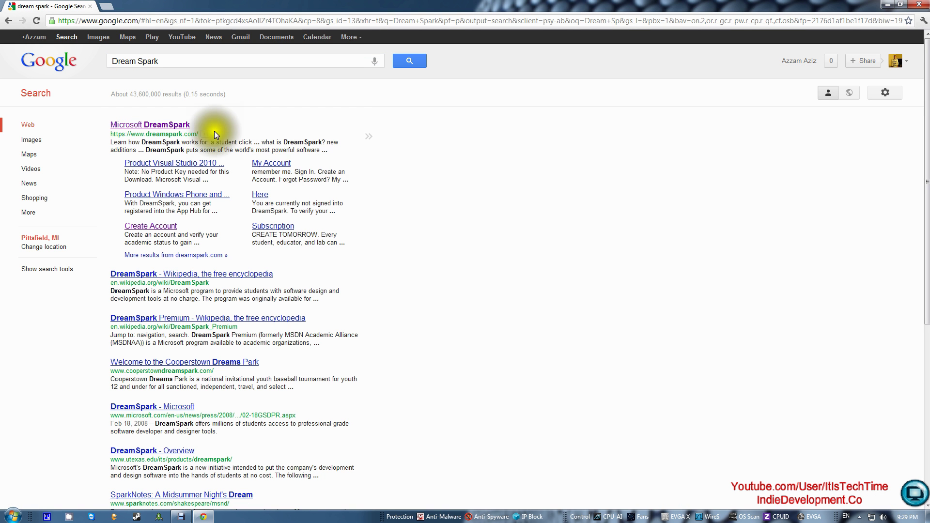
pyautogui.click(136, 127)
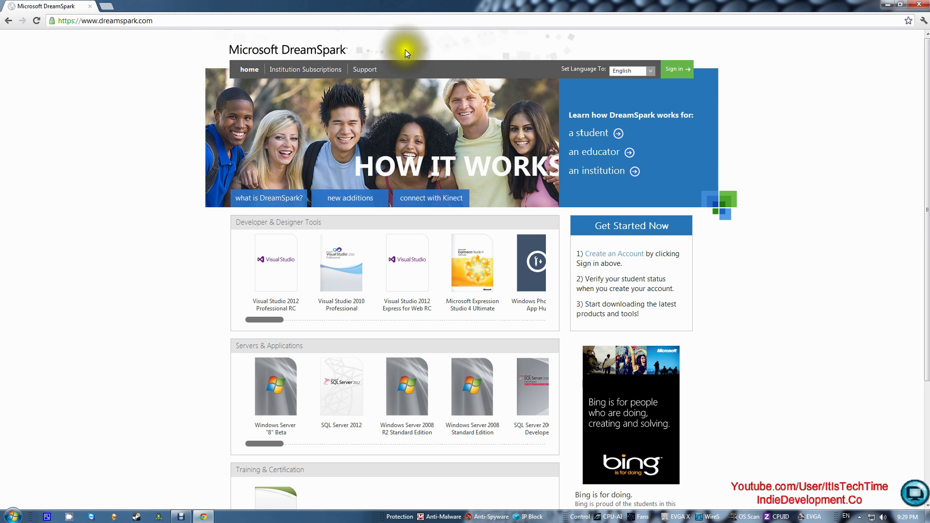
# Browse the Developer & Designer Tools on the DreamSpark home page and open the Visual Studio 2010 Professional product page.
pyautogui.scroll(-2, 257, 329)
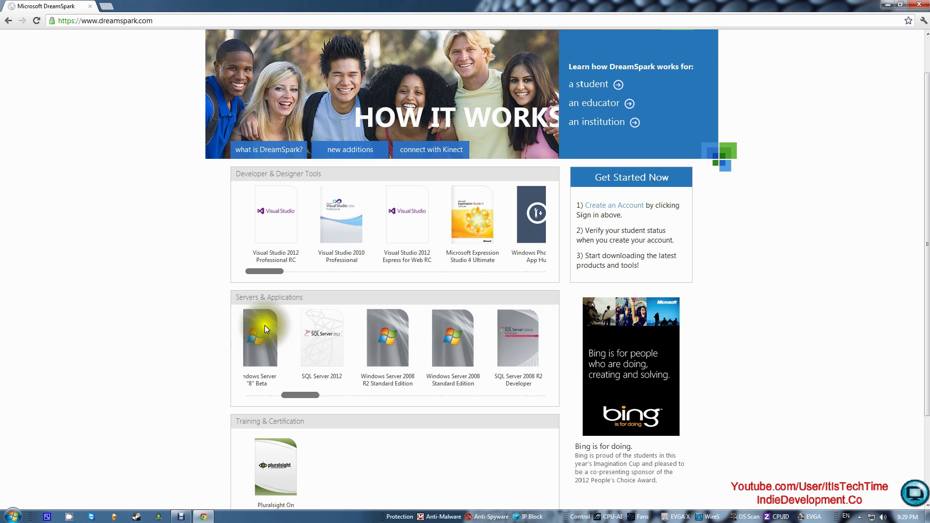
pyautogui.scroll(1, 146, 267)
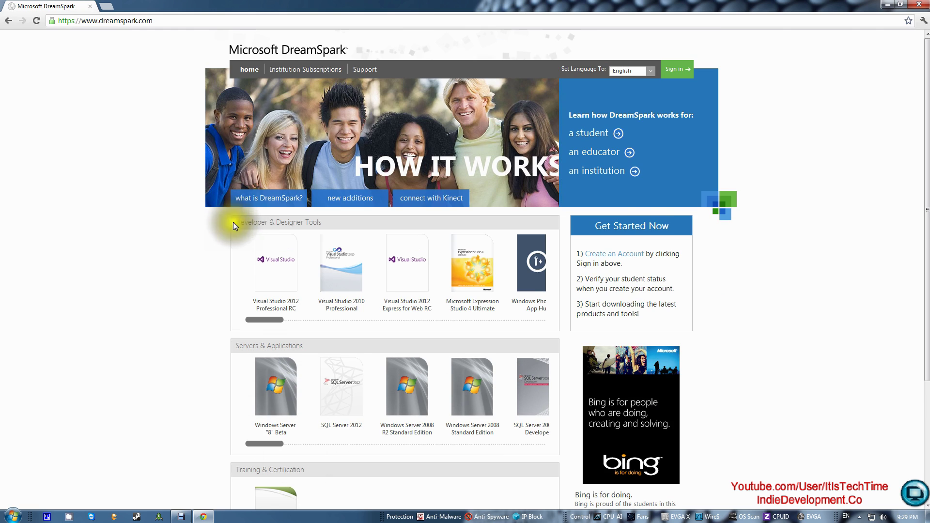
pyautogui.moveTo(234, 222); pyautogui.dragTo(324, 223)
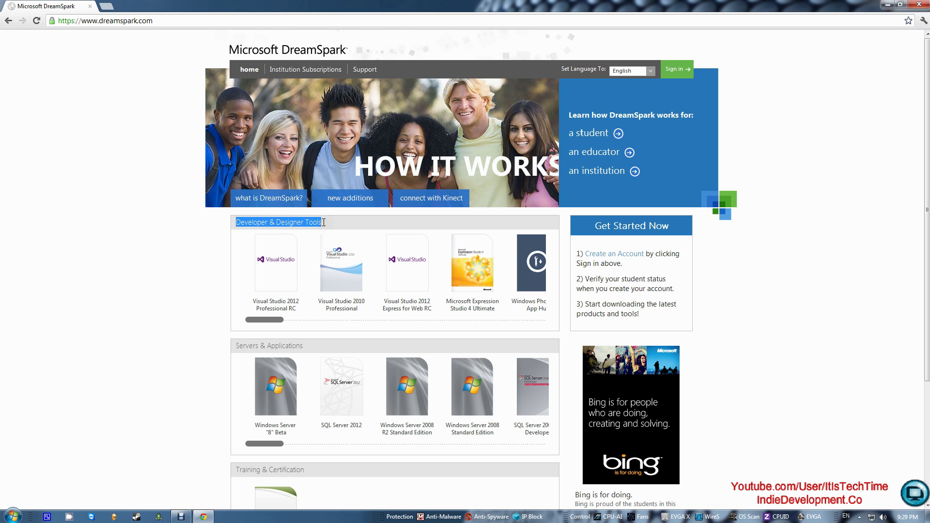
pyautogui.moveTo(313, 300); pyautogui.dragTo(362, 309)
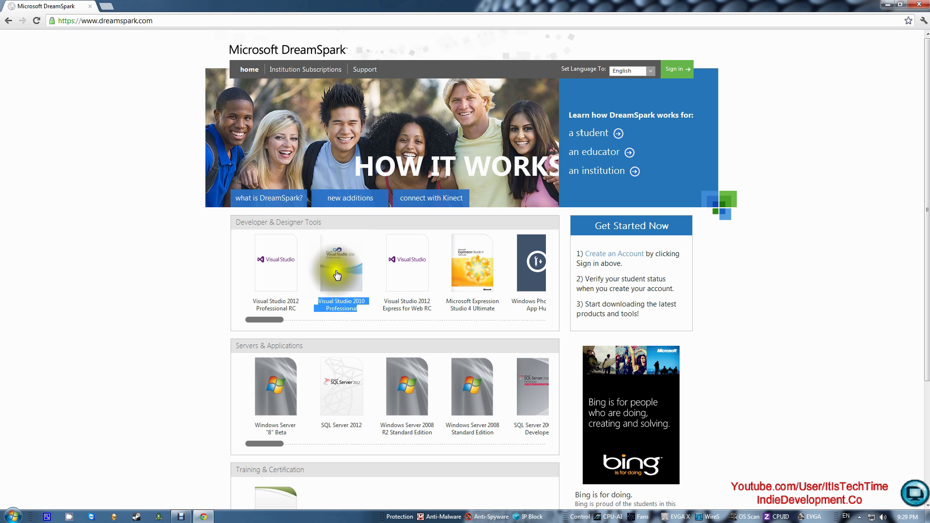
pyautogui.moveTo(268, 320); pyautogui.dragTo(499, 319)
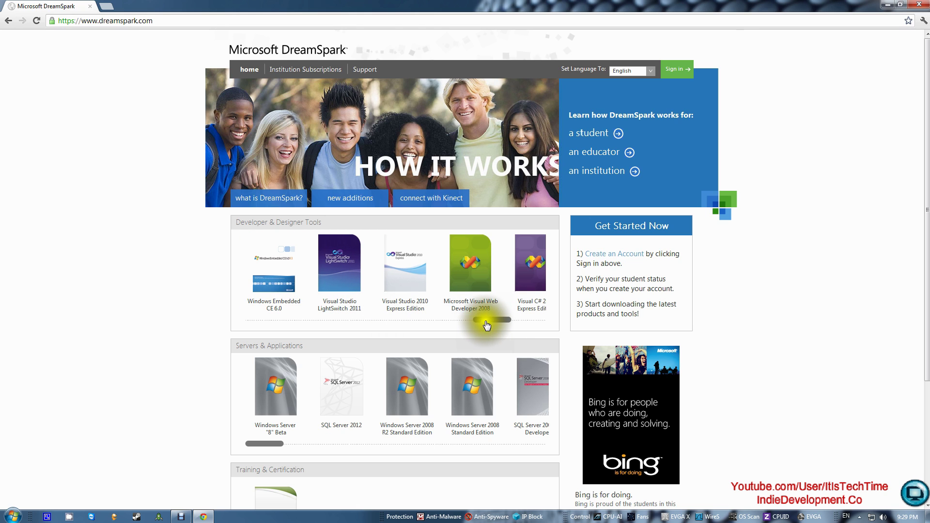
pyautogui.moveTo(484, 320)
pyautogui.mouseDown()
pyautogui.moveTo(528, 321)
pyautogui.moveTo(258, 316)
pyautogui.moveTo(315, 308)
pyautogui.moveTo(340, 273)
pyautogui.moveTo(323, 305)
pyautogui.moveTo(353, 304)
pyautogui.moveTo(338, 265)
pyautogui.mouseUp()
pyautogui.click(339, 265)
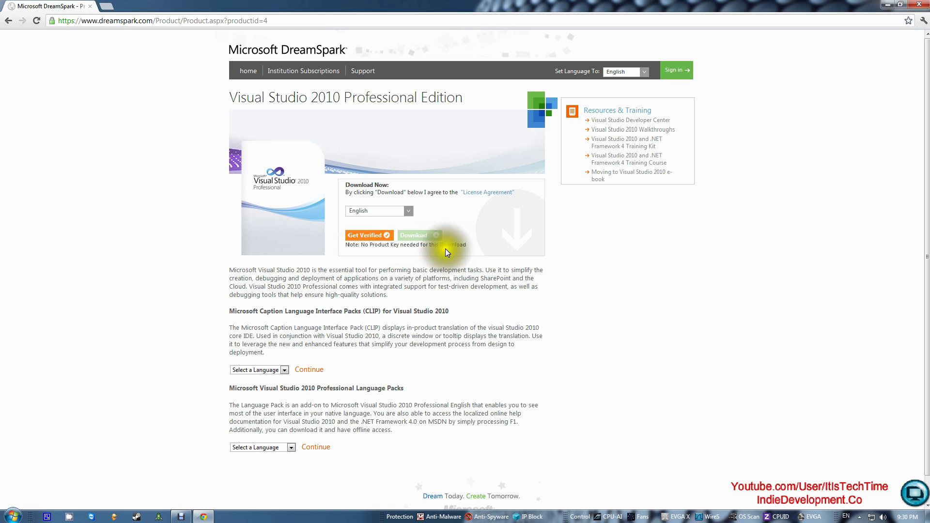
# Start the student verification for the Visual Studio 2010 Professional download to reach the DreamSpark sign-in form.
pyautogui.click(364, 237)
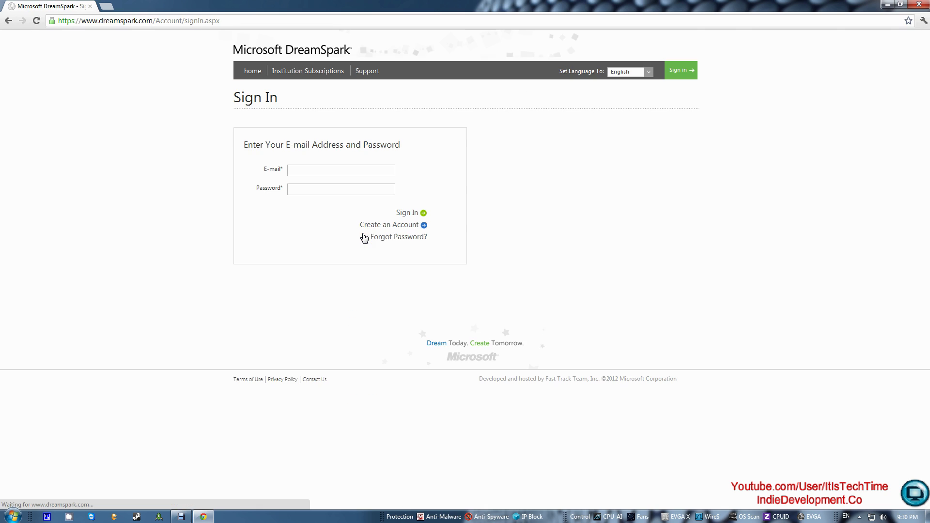
pyautogui.click(321, 170)
pyautogui.click(318, 189)
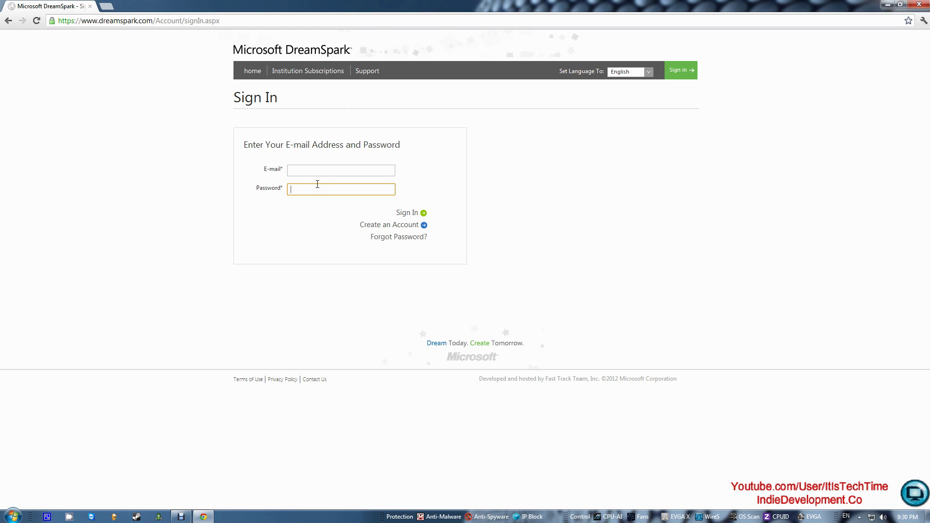
# Examine the account creation form, including the school, activation code and ISIC card verification options, and return to the sign-in page.
pyautogui.click(383, 226)
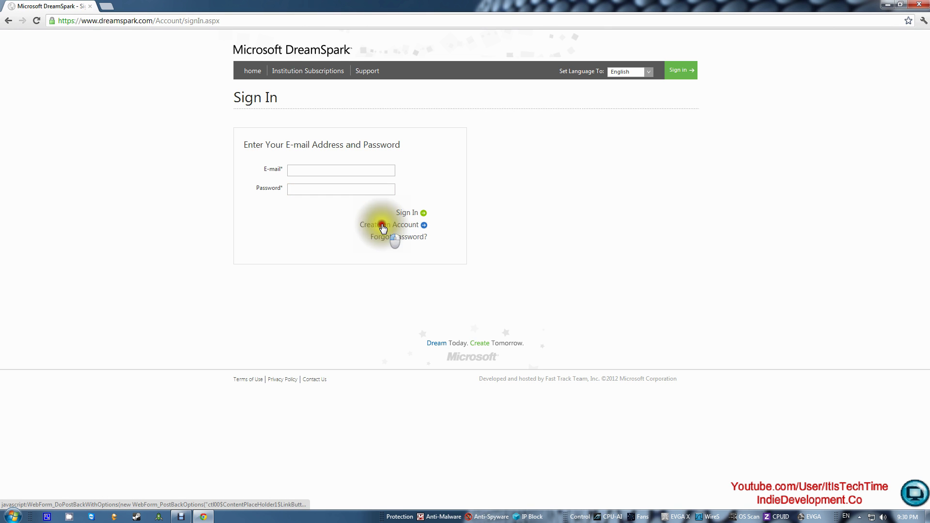
pyautogui.scroll(-1, 324, 159)
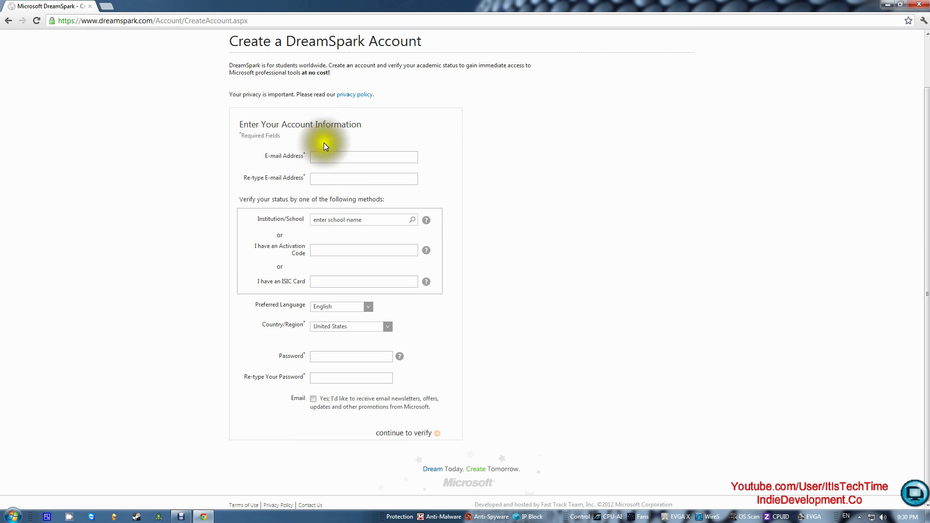
pyautogui.click(320, 219)
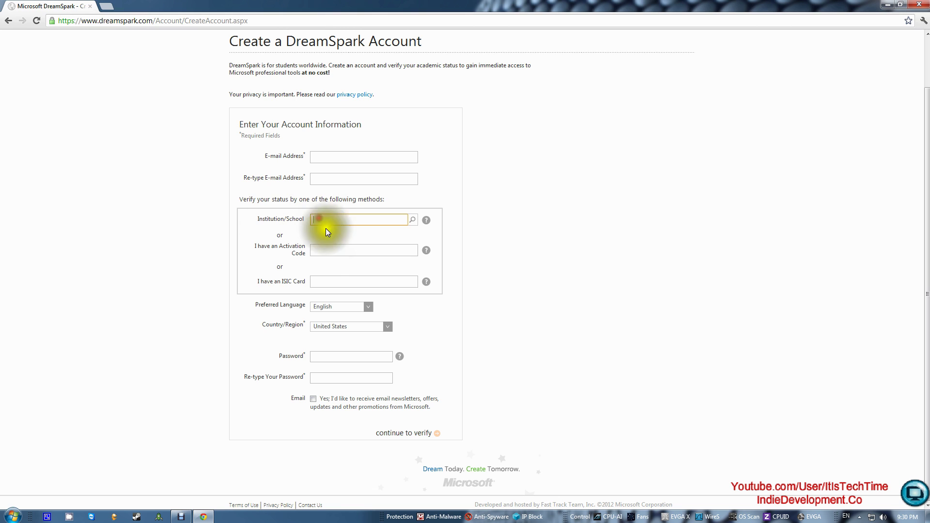
pyautogui.click(330, 250)
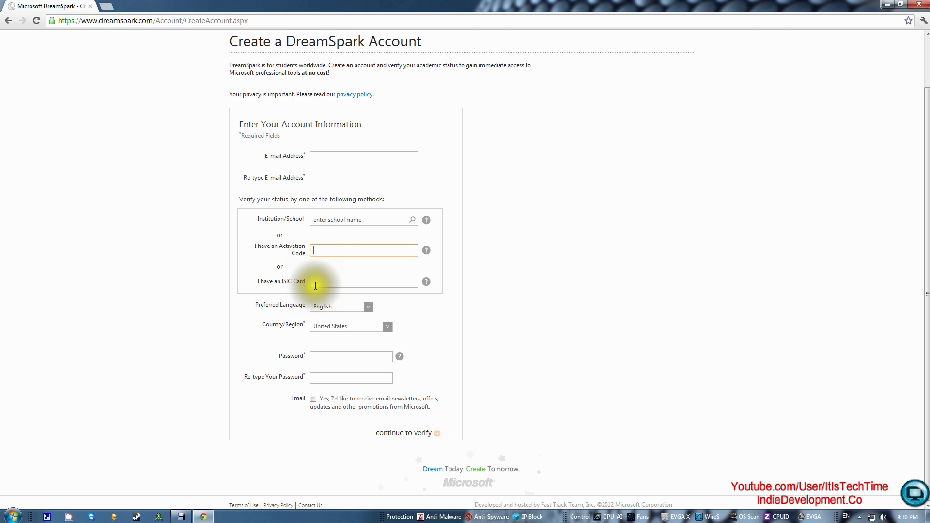
pyautogui.click(333, 282)
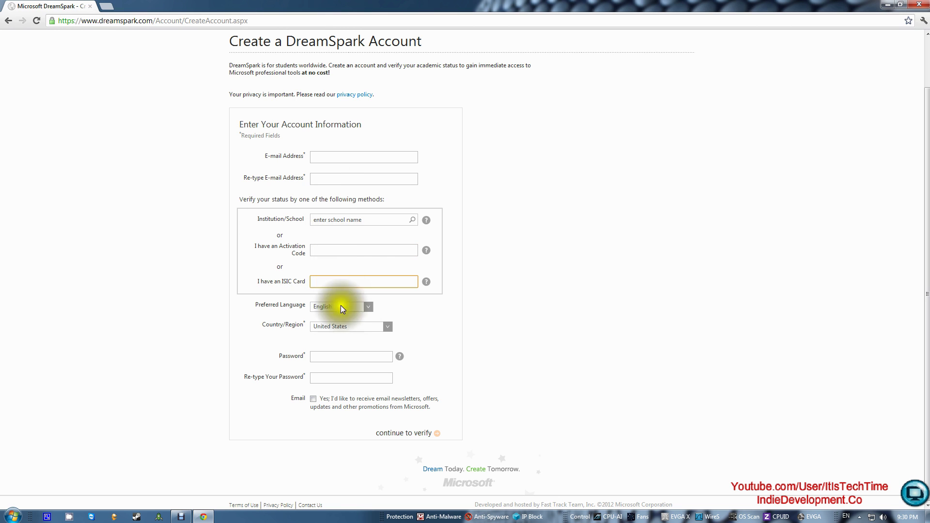
pyautogui.scroll(2, 247, 150)
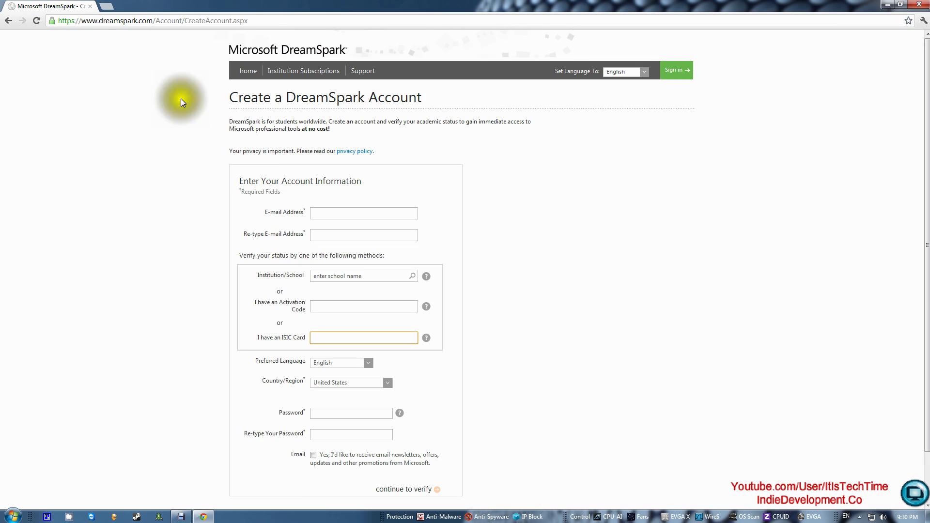
pyautogui.click(8, 23)
# Sign in to DreamSpark with the account's e-mail address and password.
pyautogui.click(308, 169)
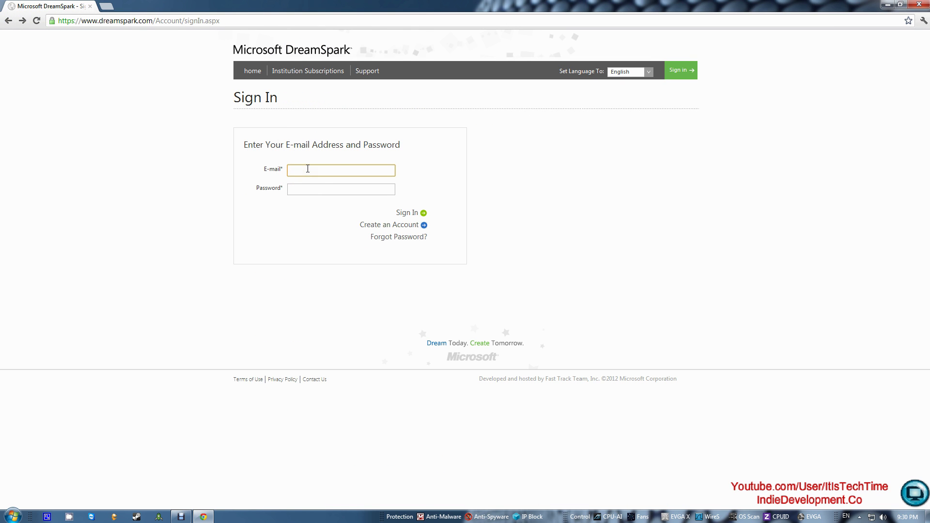
pyautogui.write('fro')
pyautogui.press('Return')
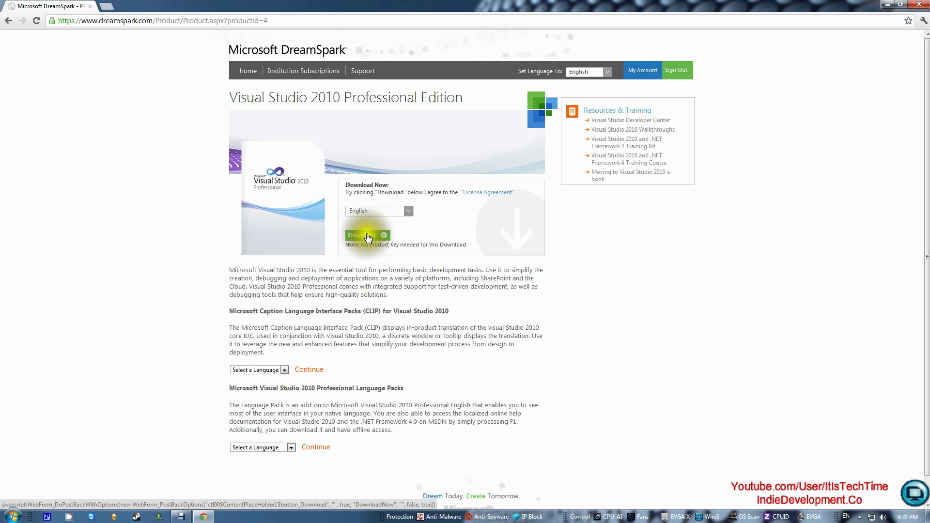
# Request the English download of Visual Studio 2010 Professional and maximize the download instructions window that opens.
pyautogui.click(361, 238)
pyautogui.click(361, 238)
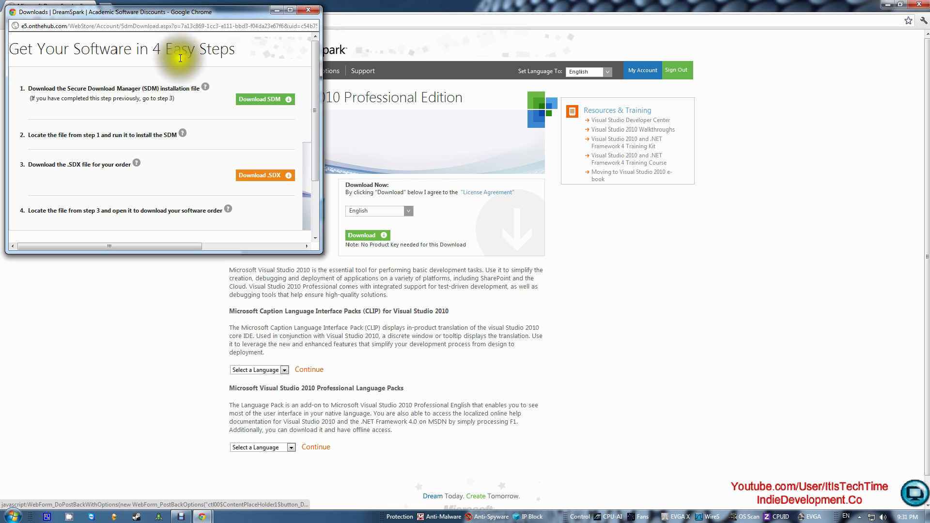
pyautogui.moveTo(172, 15); pyautogui.dragTo(170, 41)
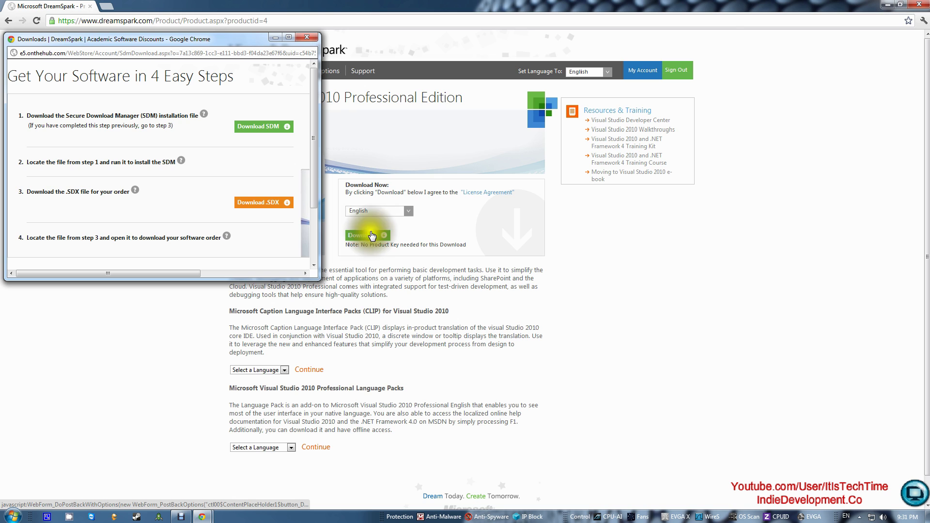
pyautogui.moveTo(191, 38); pyautogui.dragTo(194, 45)
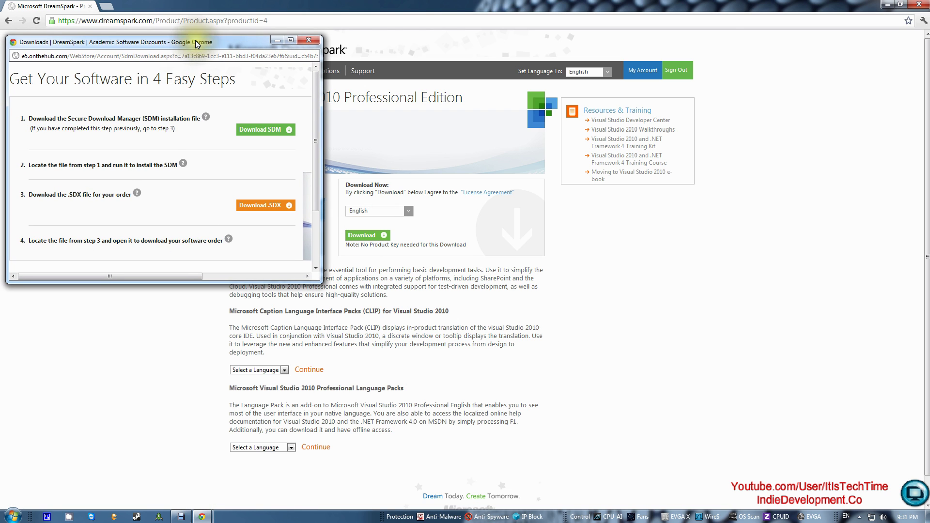
pyautogui.click(290, 41)
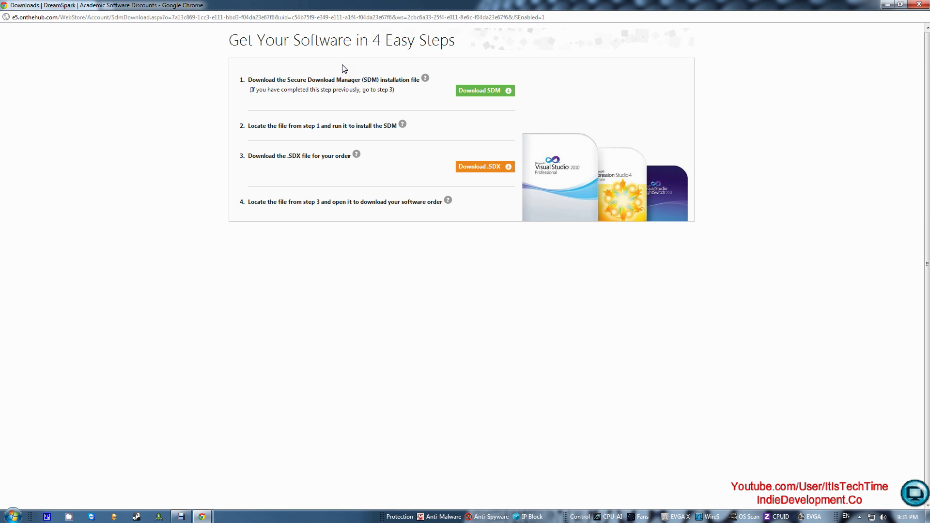
# Download the Secure Download Manager (SDM) installation file from step 1 of the download instructions.
pyautogui.moveTo(225, 37); pyautogui.dragTo(466, 40)
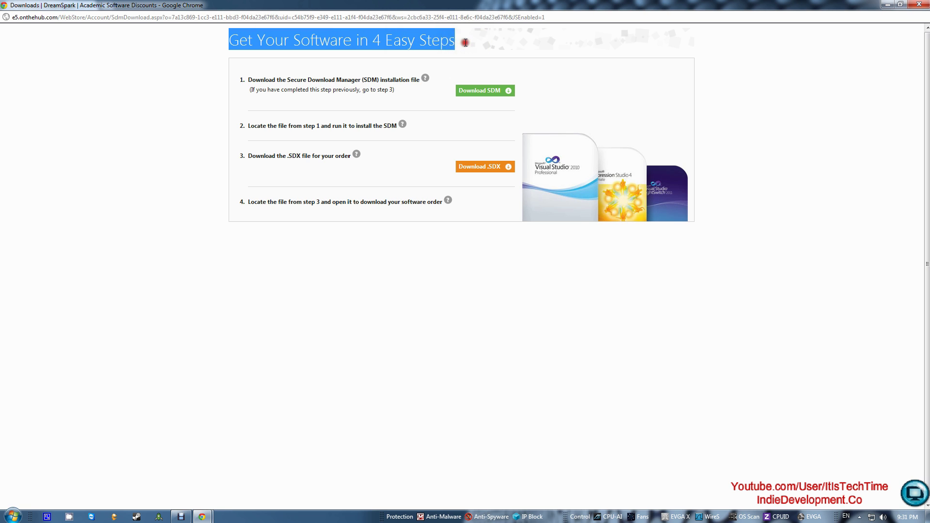
pyautogui.click(465, 42)
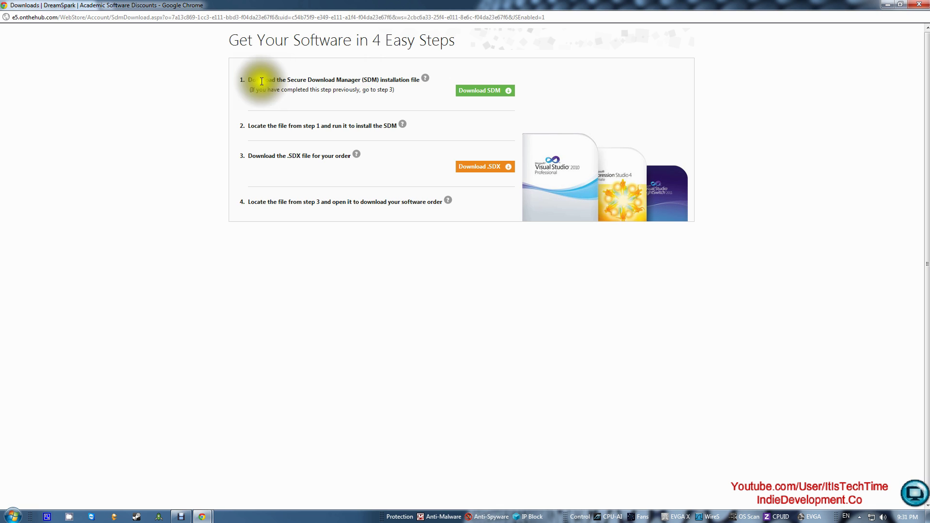
pyautogui.click(477, 93)
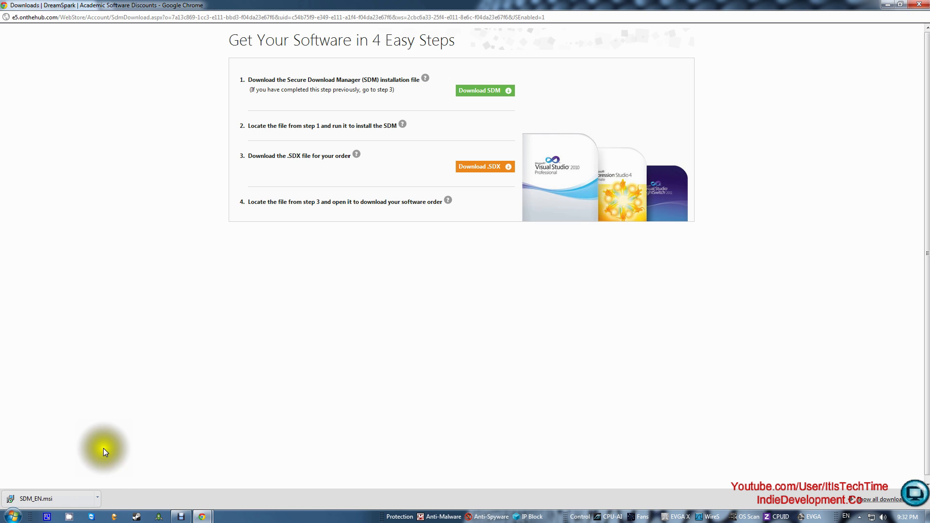
# Open the Downloads folder in Windows Explorer and run the Secure Download Manager installer SDM_EN.msi, allowing it past the security warning.
pyautogui.click(12, 516)
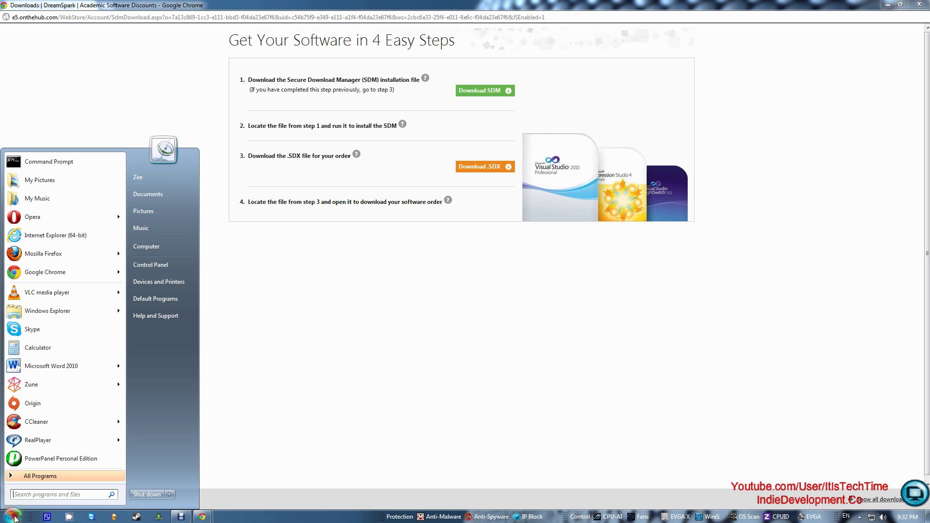
pyautogui.click(146, 177)
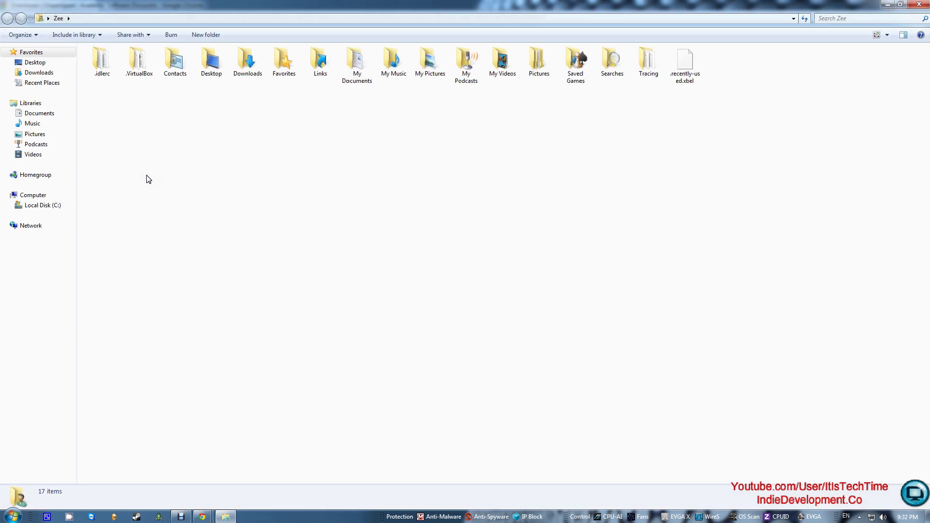
pyautogui.click(252, 76)
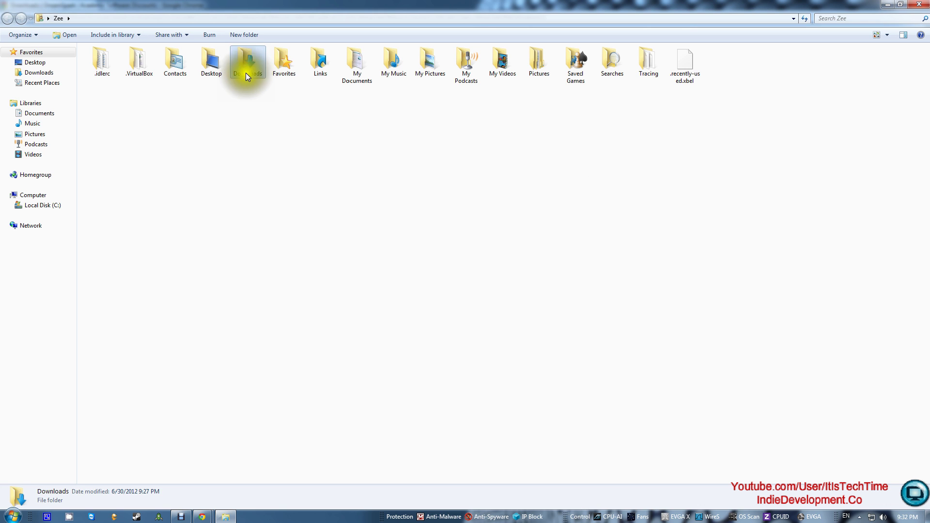
pyautogui.doubleClick(251, 63)
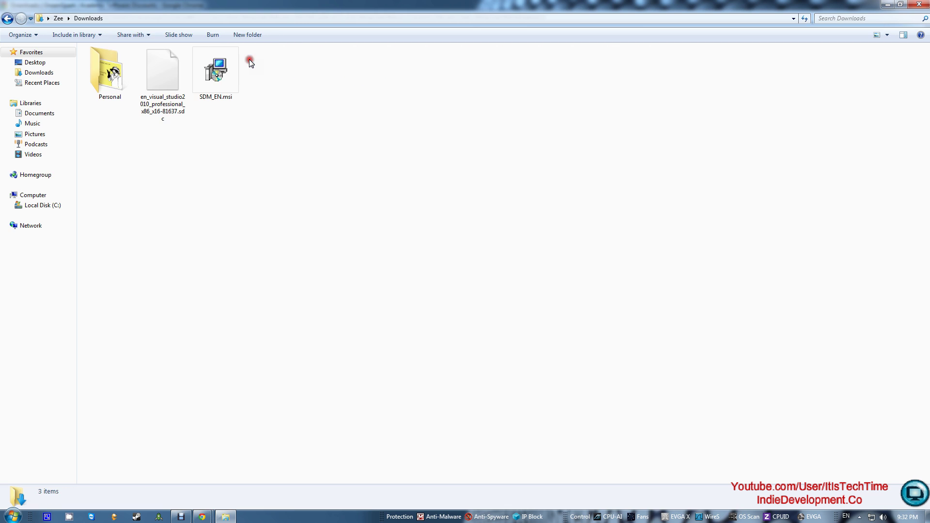
pyautogui.click(242, 71)
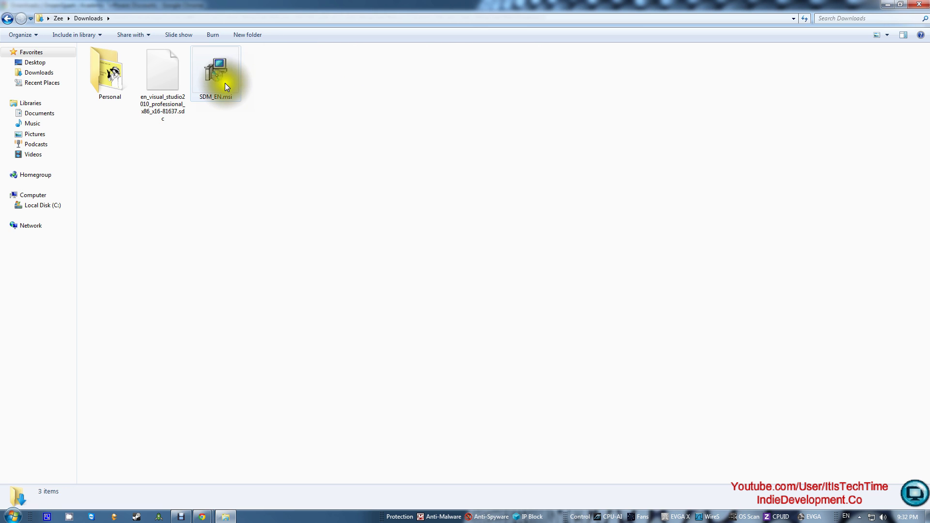
pyautogui.moveTo(205, 98)
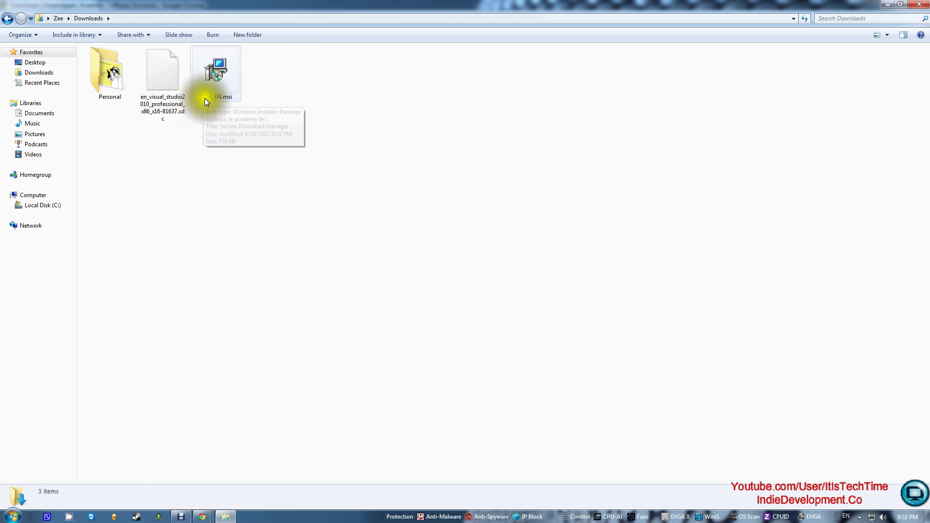
pyautogui.doubleClick(222, 76)
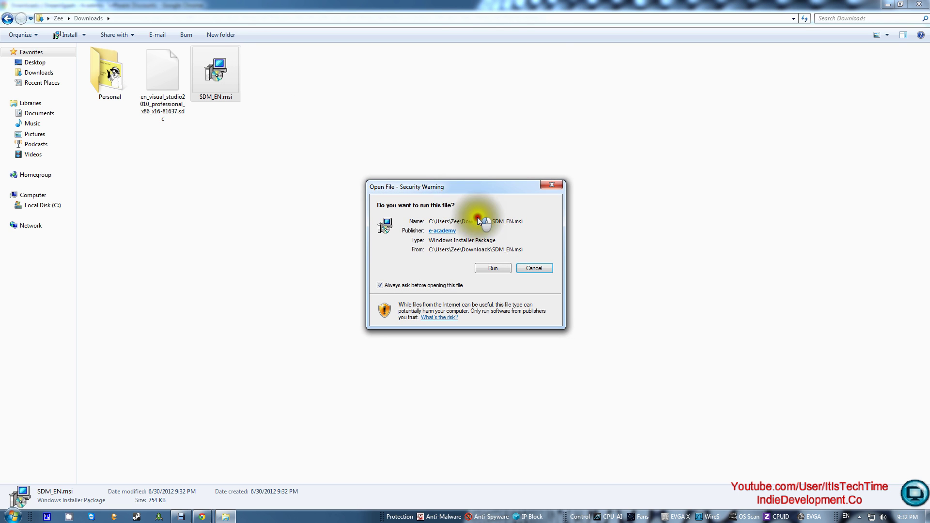
pyautogui.click(493, 268)
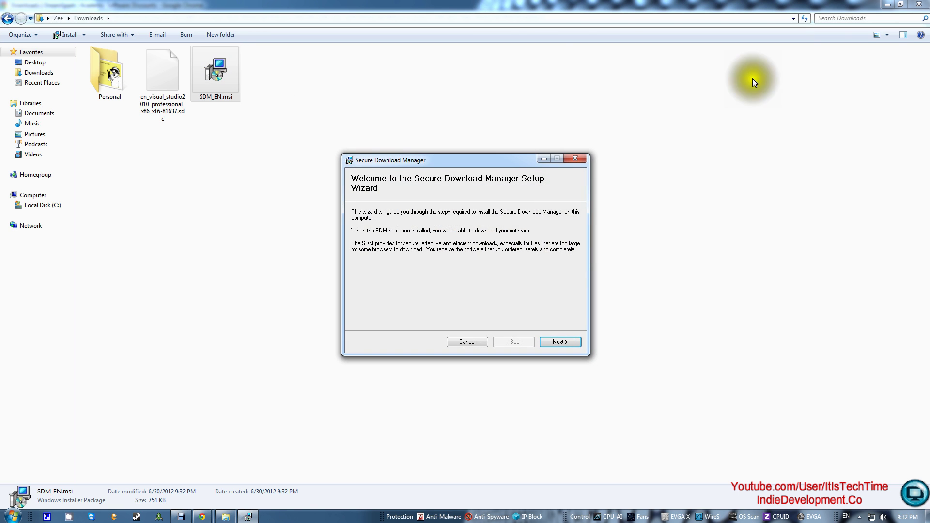
# Minimize the Downloads folder window and proceed through the Secure Download Manager setup wizard, agreeing to the license agreement.
pyautogui.click(888, 5)
pyautogui.moveTo(494, 158); pyautogui.dragTo(434, 113)
pyautogui.click(489, 298)
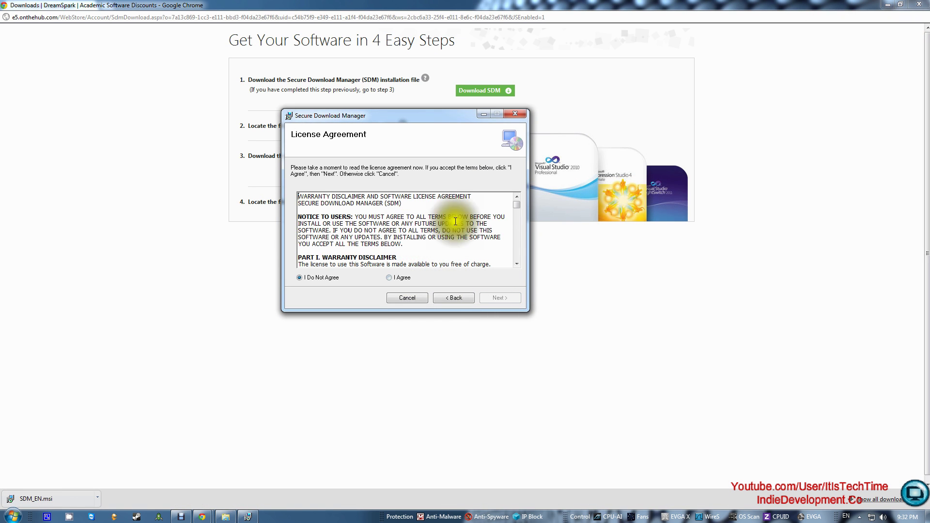
pyautogui.moveTo(519, 206); pyautogui.dragTo(515, 257)
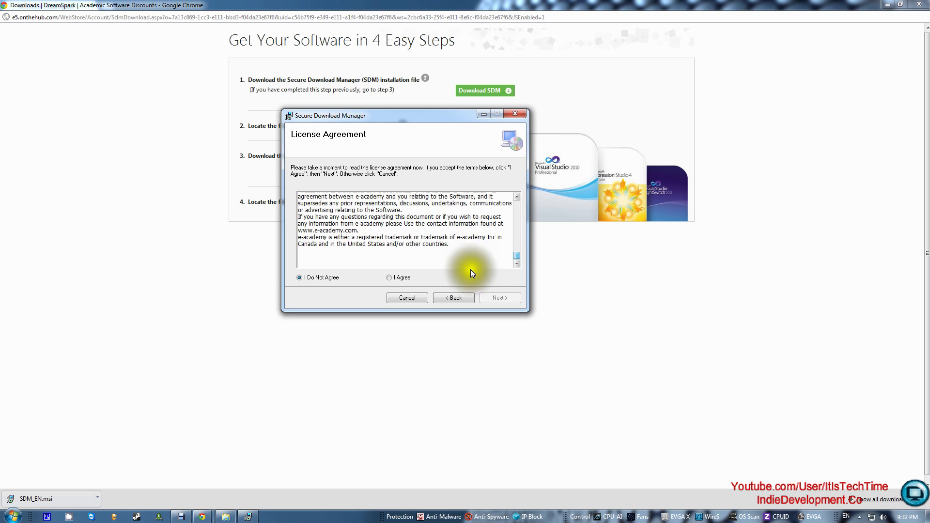
pyautogui.click(395, 277)
pyautogui.click(490, 299)
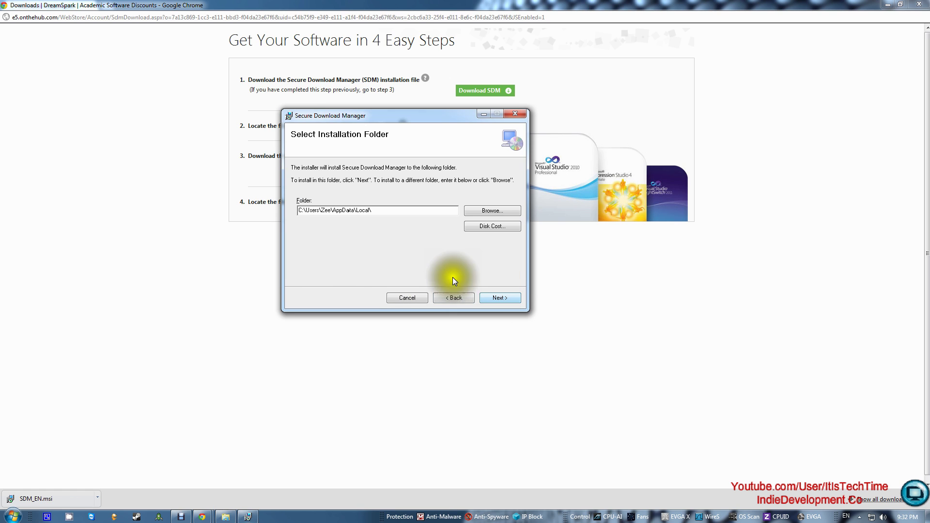
# Install the Secure Download Manager in the default folder and close the setup wizard.
pyautogui.click(378, 211)
pyautogui.moveTo(378, 212); pyautogui.dragTo(334, 219)
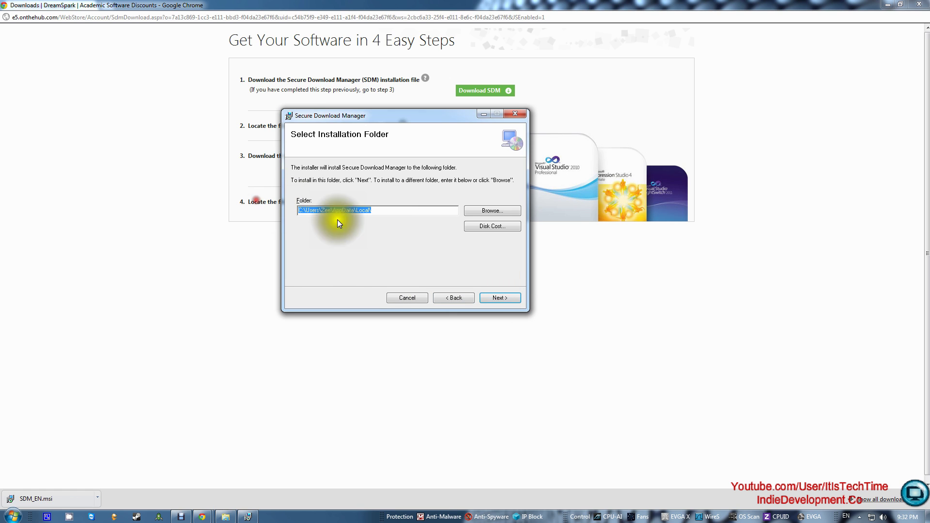
pyautogui.click(501, 297)
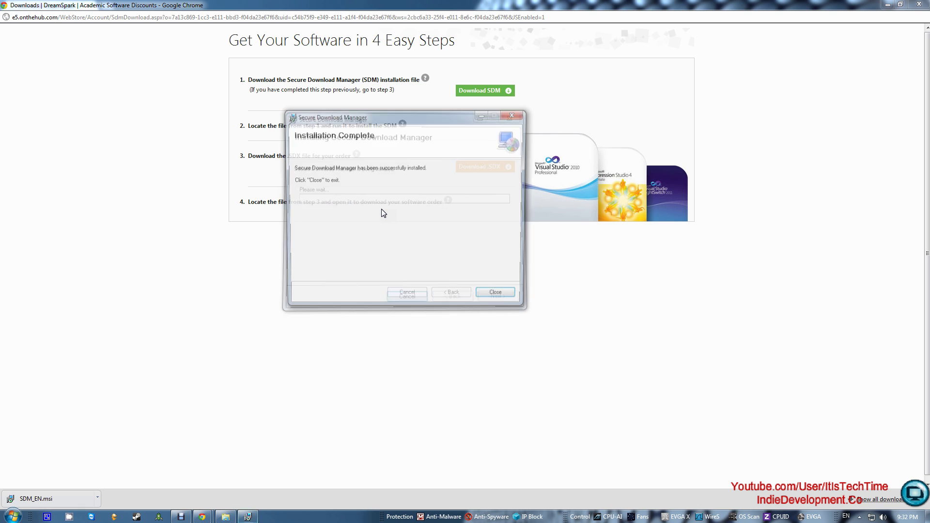
pyautogui.click(511, 298)
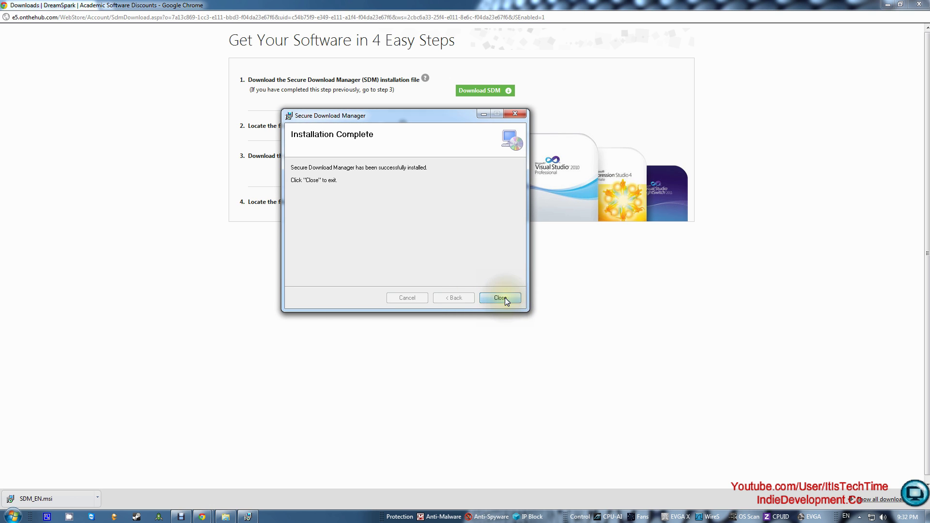
pyautogui.click(504, 297)
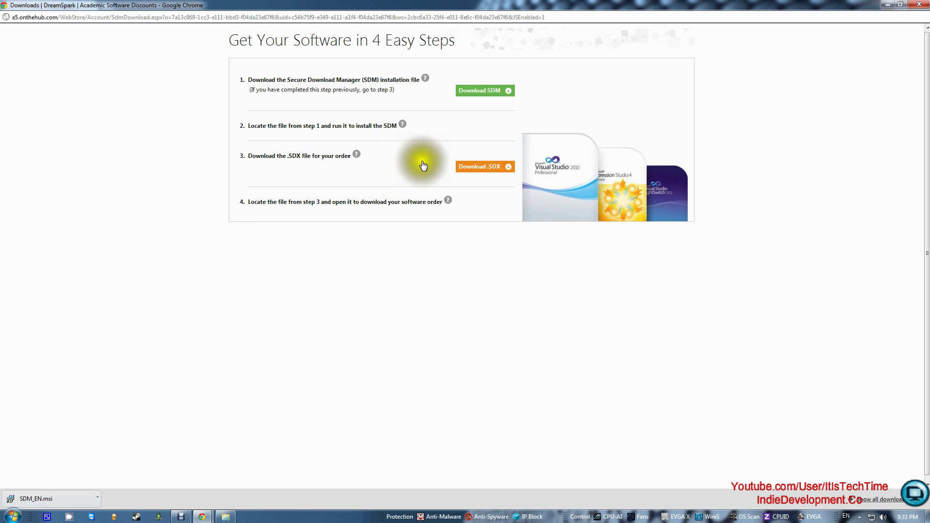
# Download the order's .SDX file from step 3 of the instructions and open it in the Secure Download Manager.
pyautogui.click(481, 167)
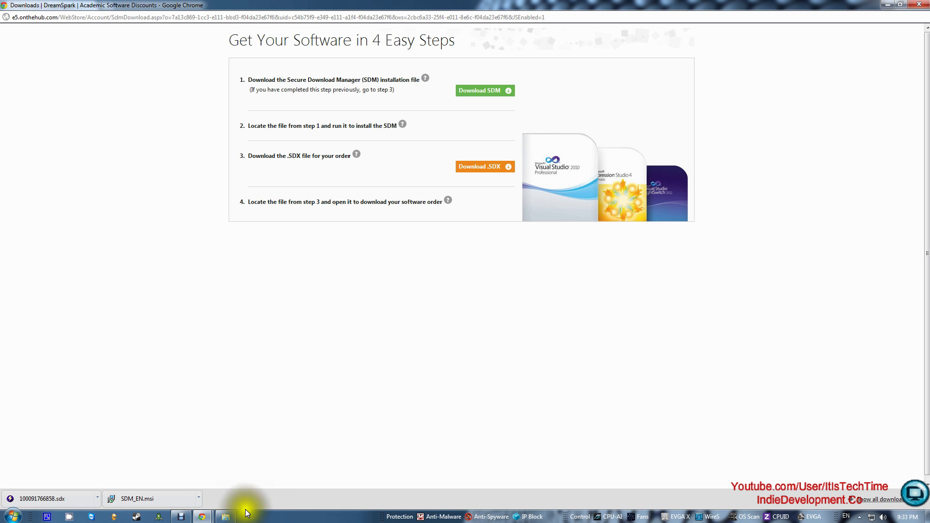
pyautogui.click(231, 519)
pyautogui.click(156, 97)
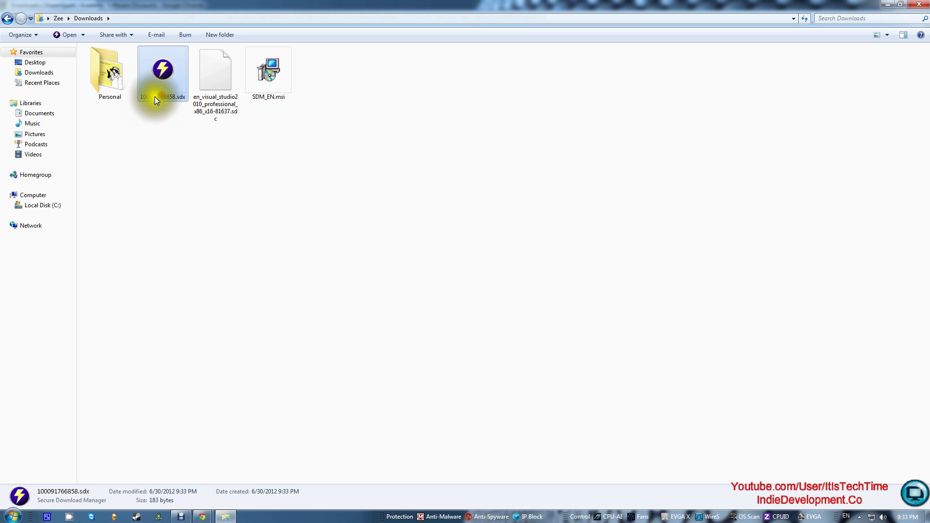
pyautogui.click(919, 5)
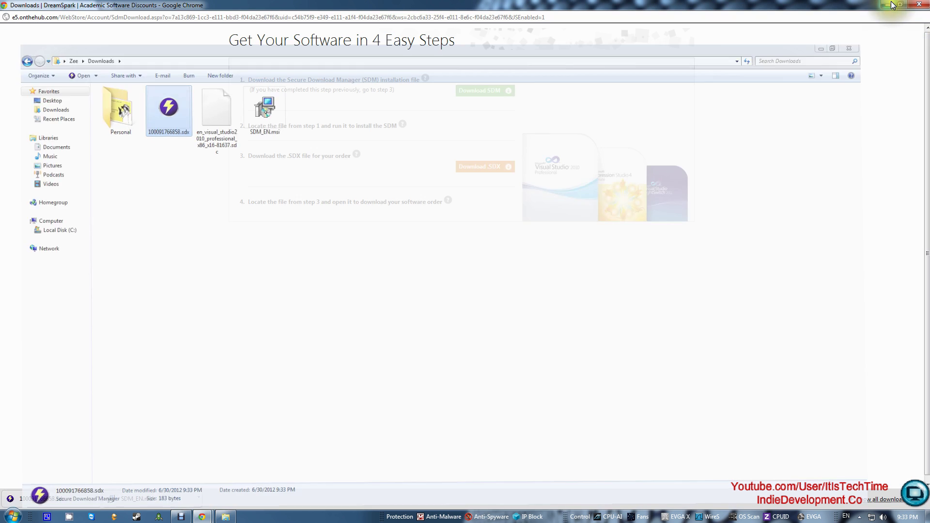
pyautogui.click(45, 499)
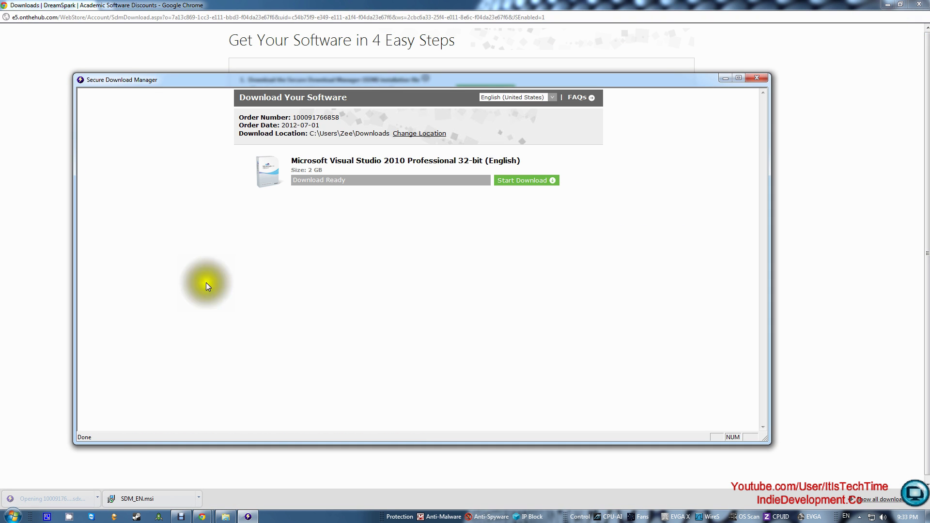
pyautogui.moveTo(357, 80); pyautogui.dragTo(322, 47)
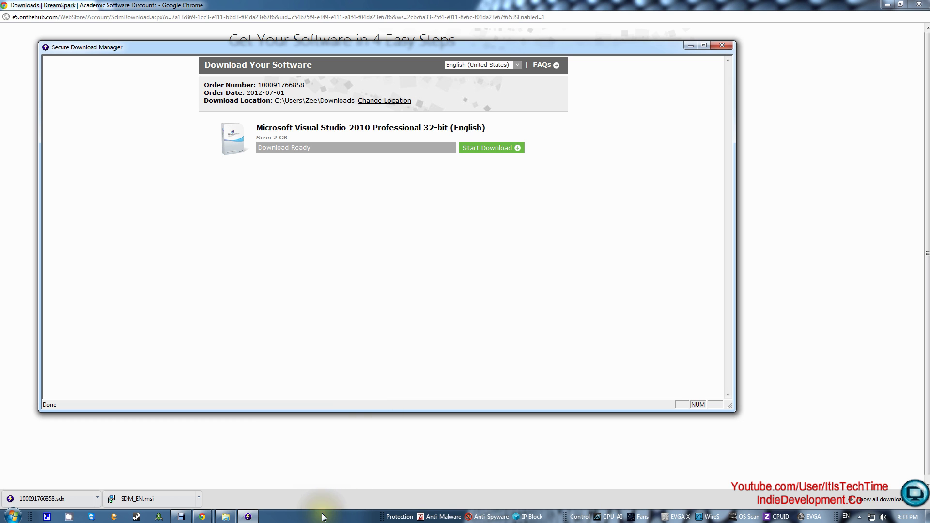
# End the SecureDownloadManager process in Windows Task Manager and close Task Manager.
pyautogui.rightClick(297, 516)
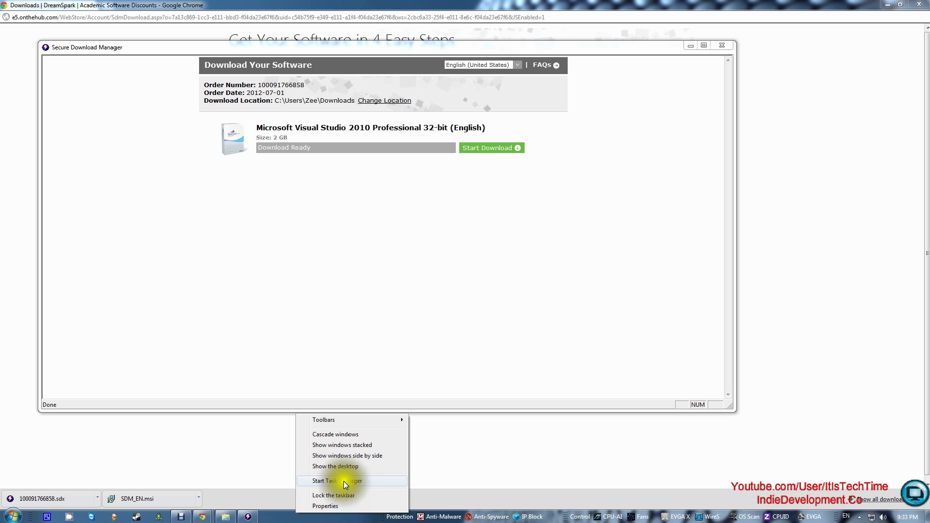
pyautogui.click(369, 481)
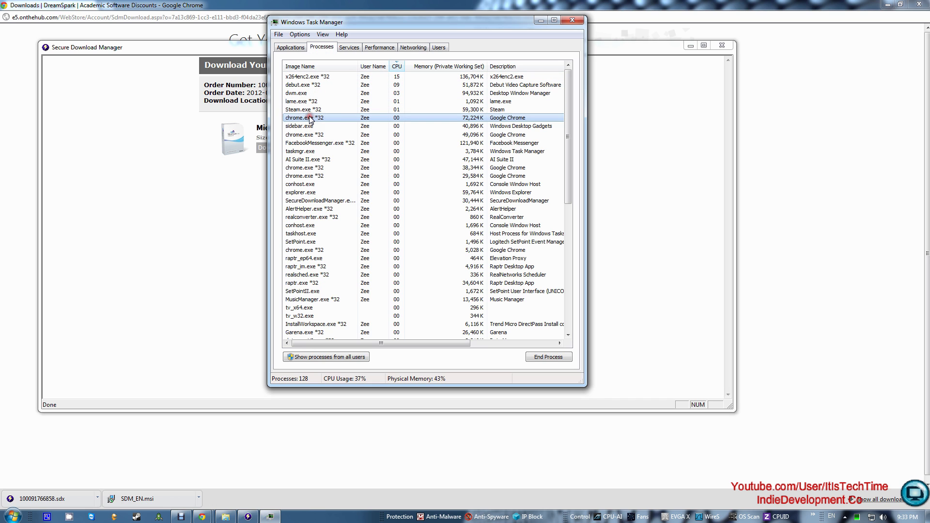
pyautogui.click(56, 54)
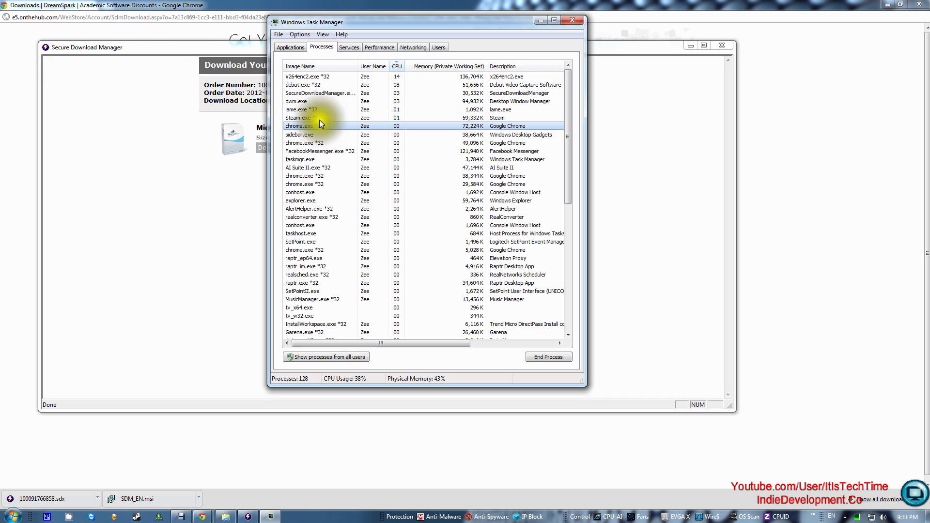
pyautogui.click(331, 126)
pyautogui.press('s')
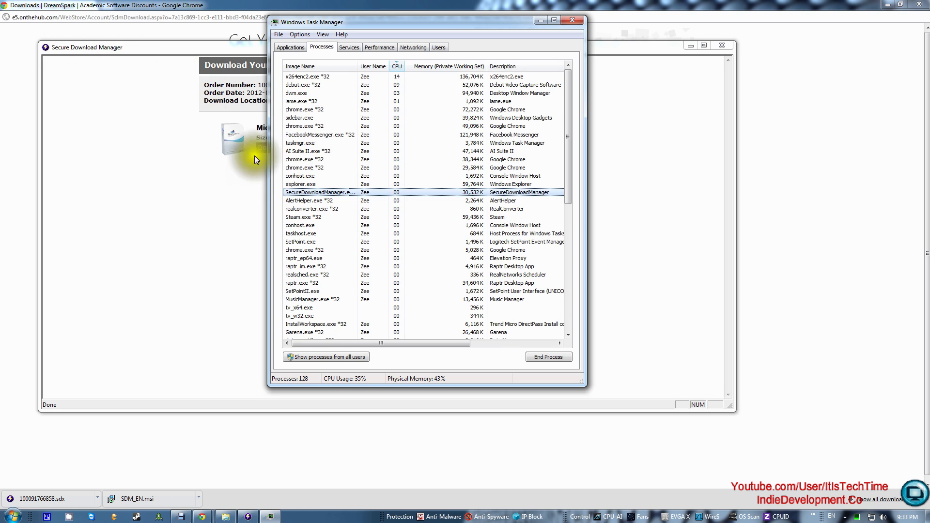
pyautogui.click(536, 354)
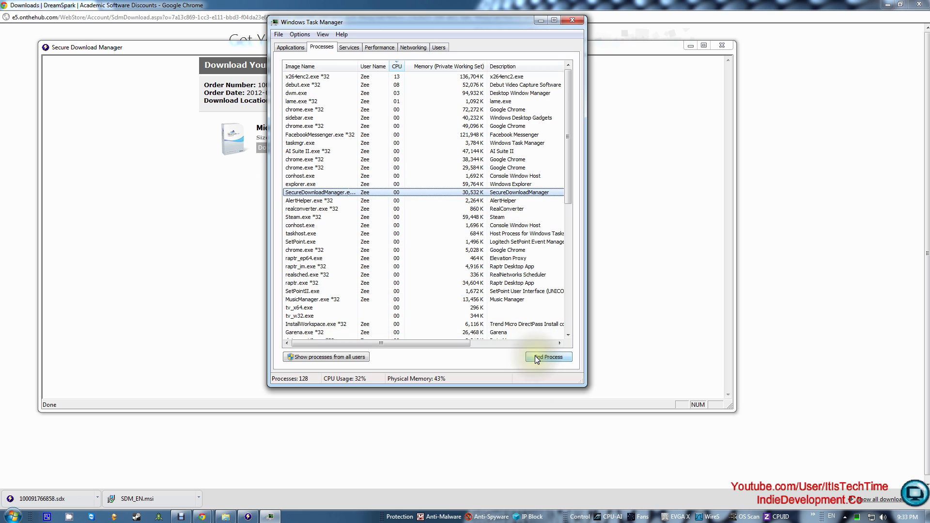
pyautogui.click(481, 281)
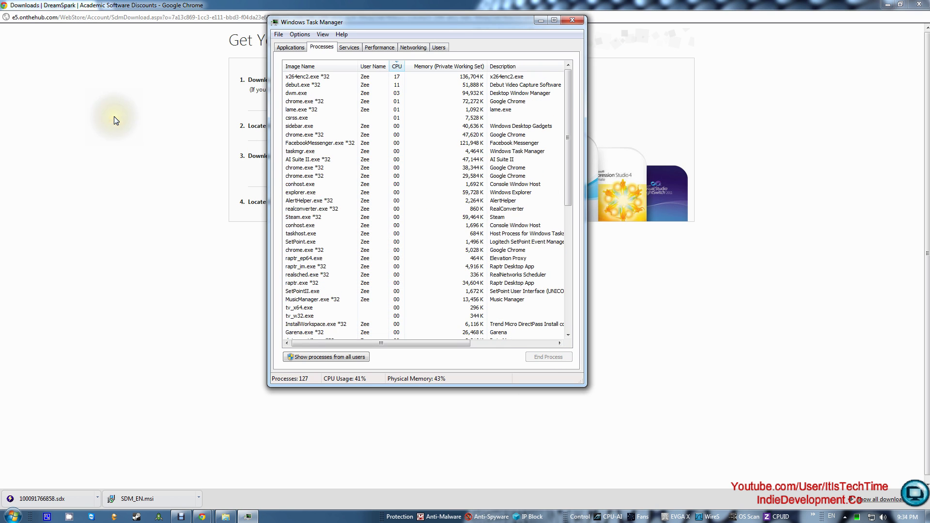
pyautogui.click(580, 22)
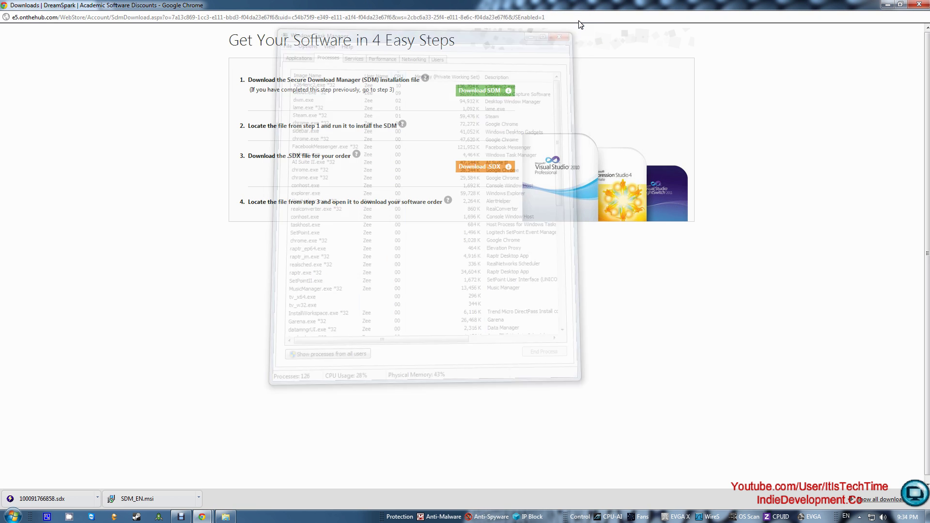
# Reopen the order's downloaded .sdx file and maximize the Secure Download Manager window.
pyautogui.click(42, 499)
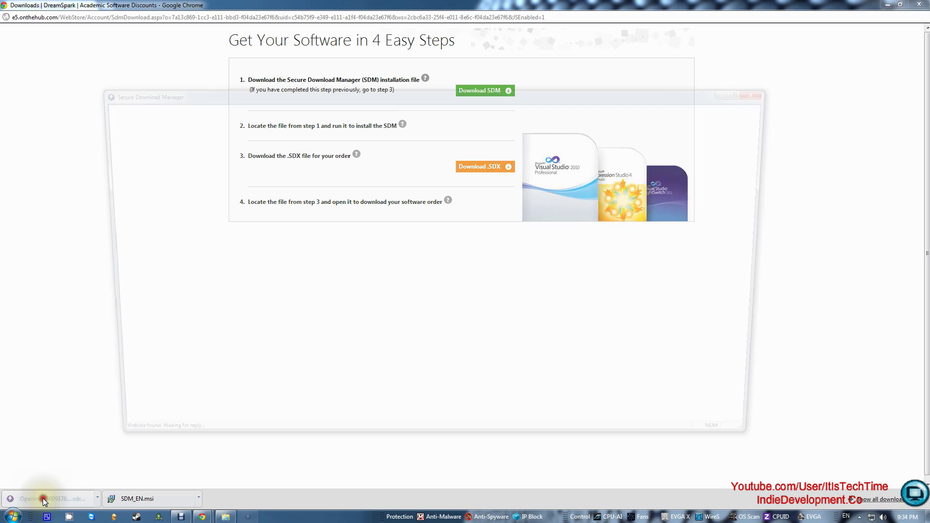
pyautogui.moveTo(335, 97); pyautogui.dragTo(286, 33)
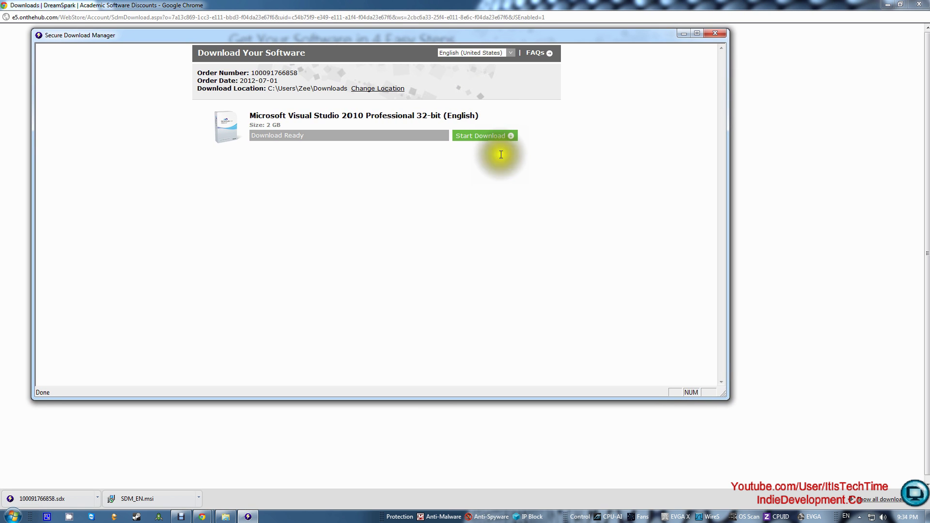
pyautogui.click(697, 33)
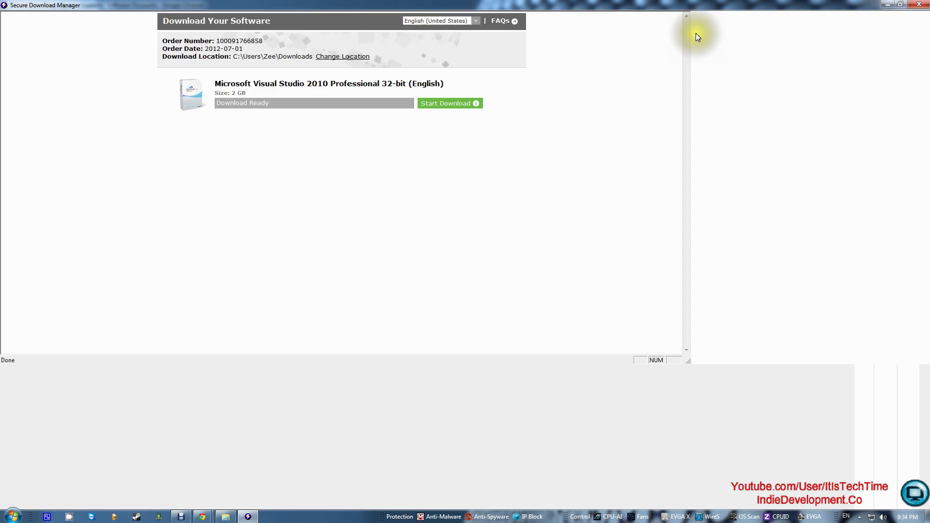
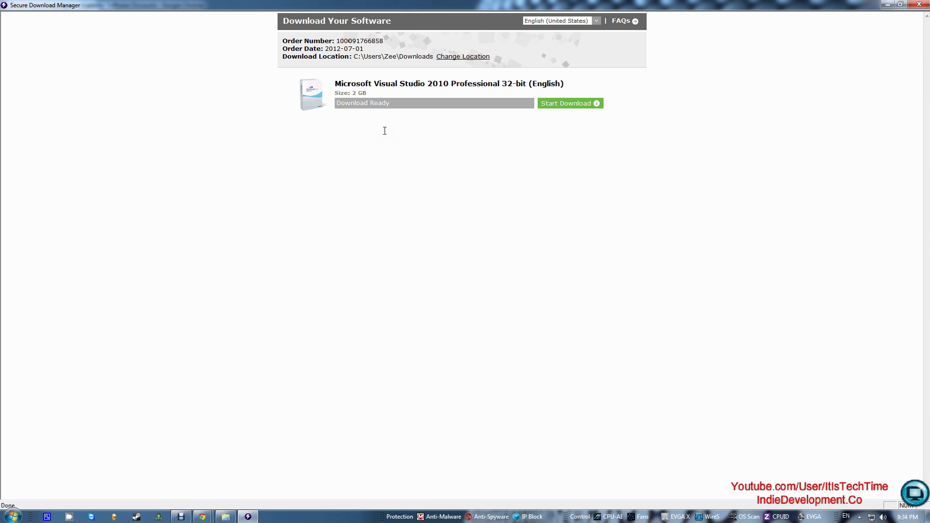
# Start downloading Microsoft Visual Studio 2010 Professional 32-bit (English), then pause and resume the download.
pyautogui.click(383, 87)
pyautogui.click(556, 105)
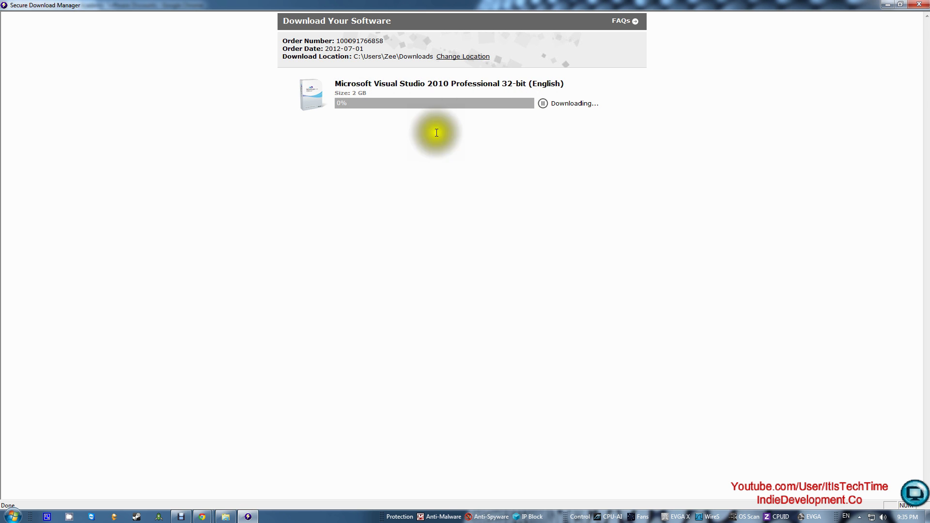
pyautogui.click(542, 104)
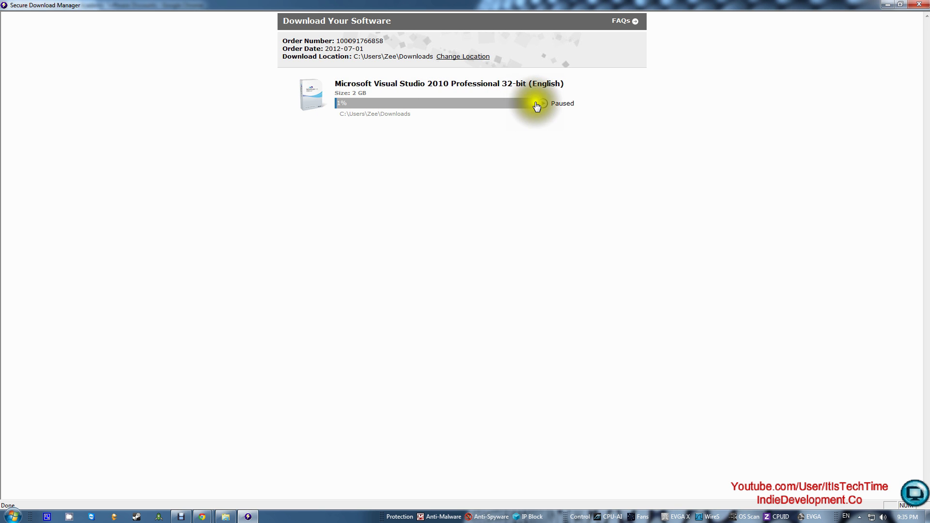
pyautogui.click(543, 103)
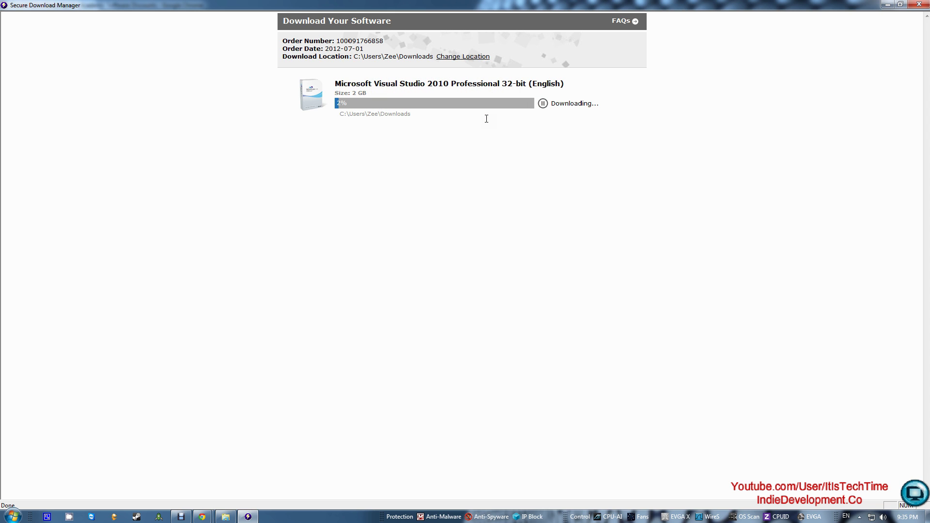
# Check the Downloads folder for the Visual Studio download file and return to the Secure Download Manager.
pyautogui.click(226, 517)
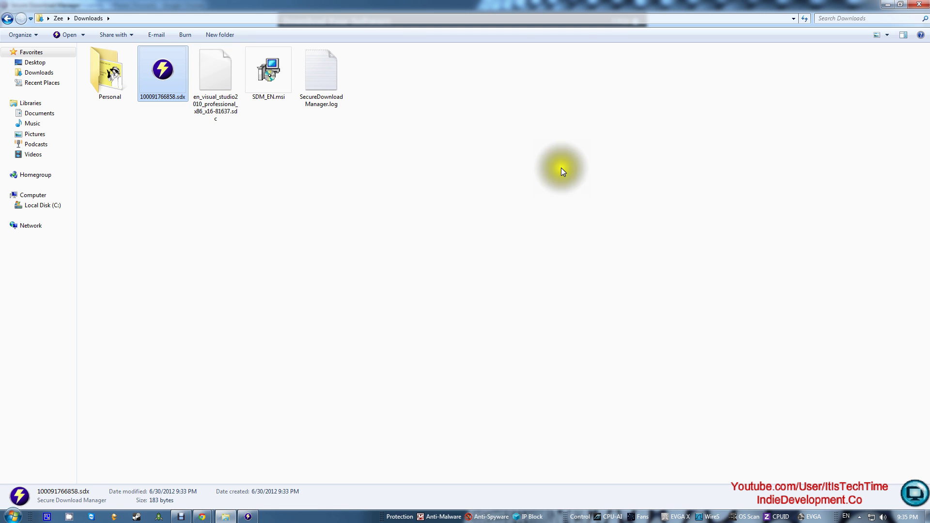
pyautogui.click(888, 5)
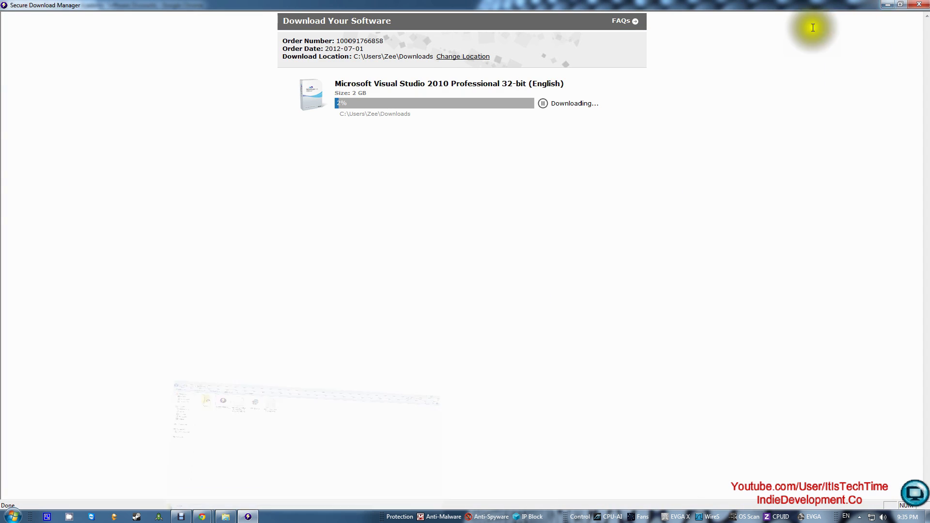
pyautogui.click(724, 187)
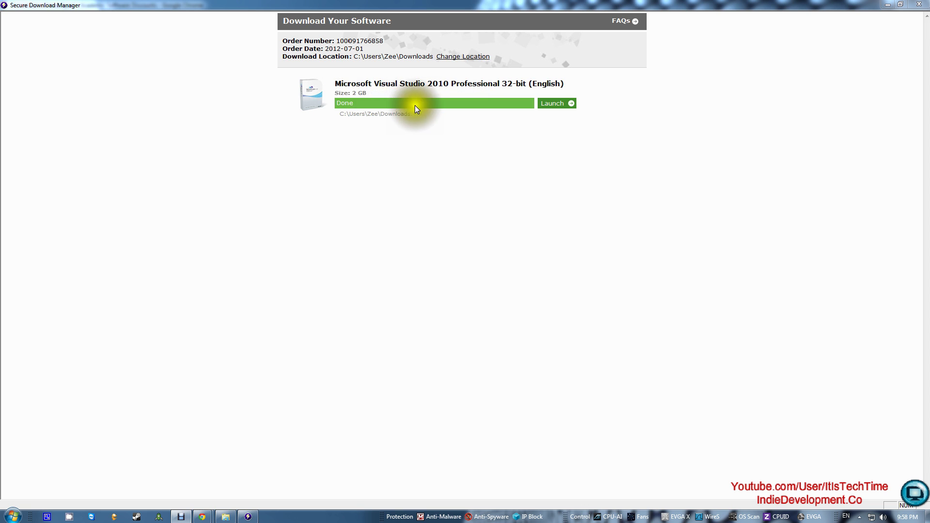
pyautogui.click(562, 106)
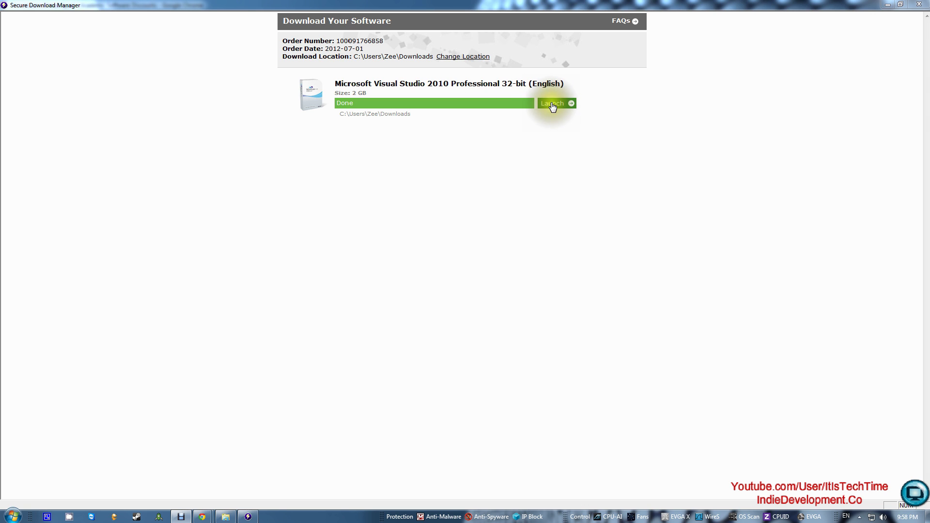
pyautogui.moveTo(485, 178); pyautogui.dragTo(408, 142)
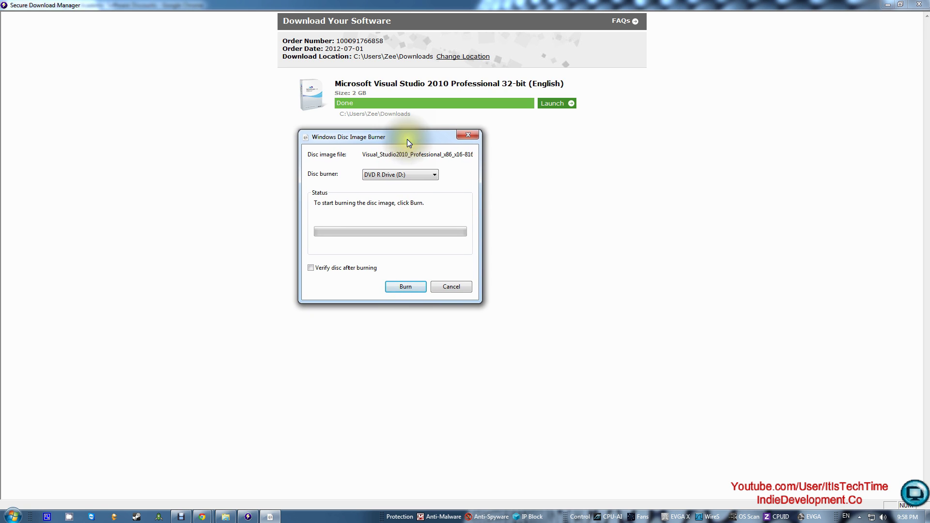
pyautogui.click(378, 175)
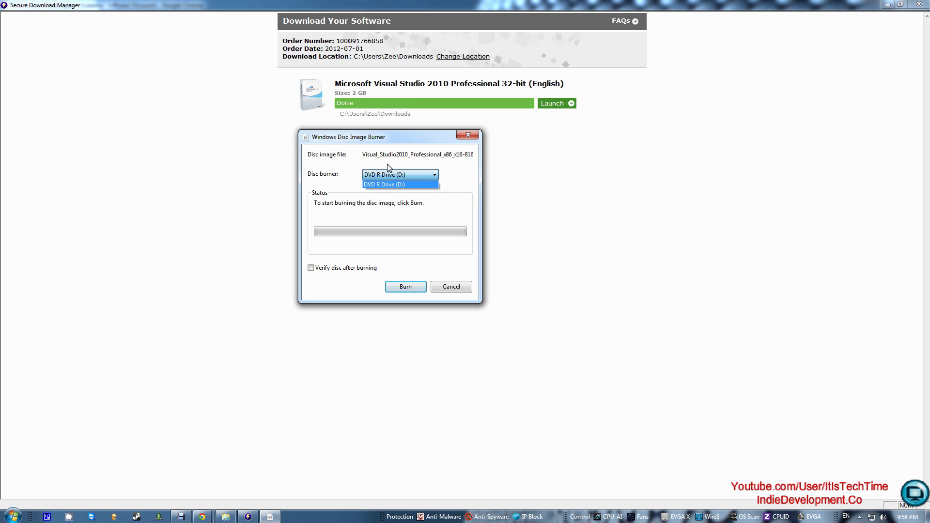
pyautogui.click(382, 173)
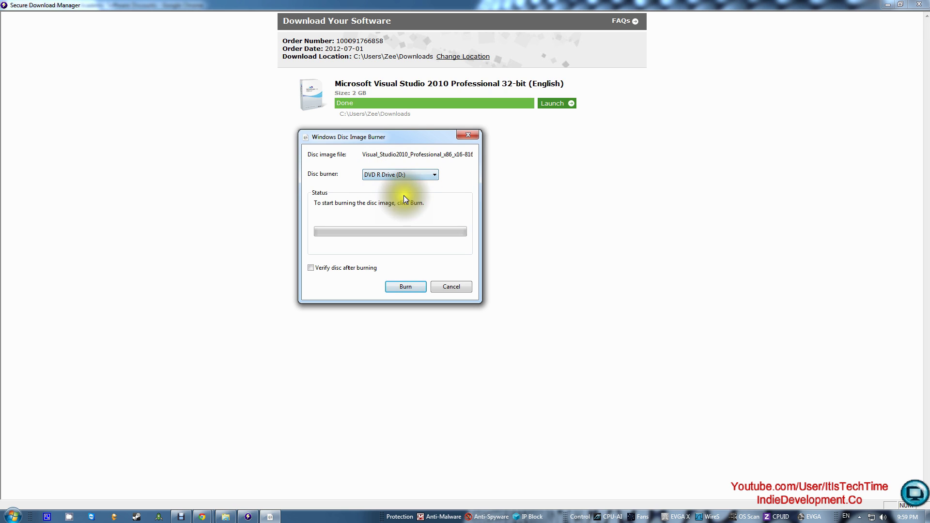
pyautogui.click(354, 197)
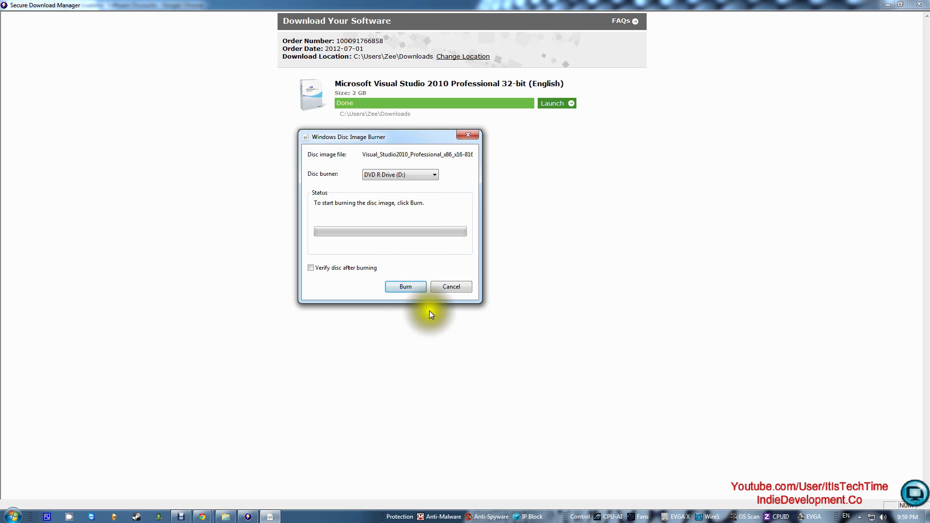
pyautogui.click(449, 286)
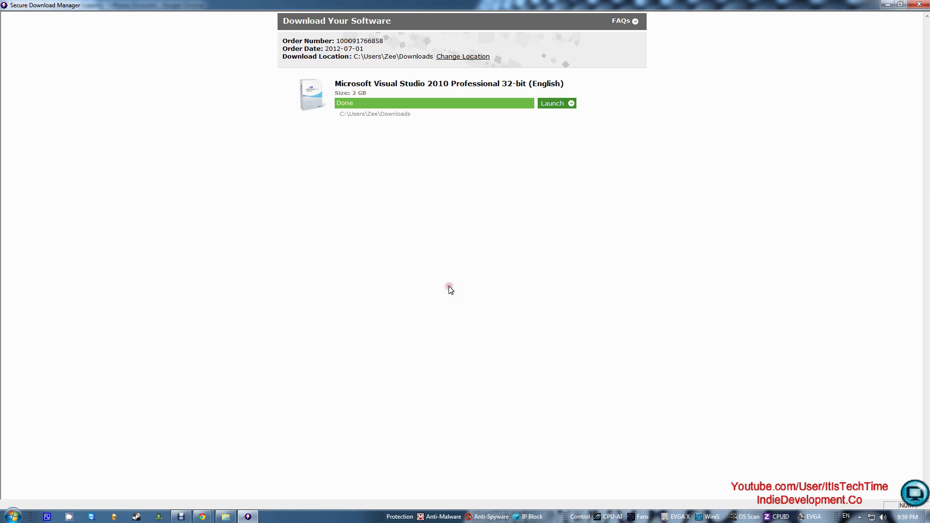
# Close the Secure Download Manager and the DreamSpark download instructions window.
pyautogui.click(919, 4)
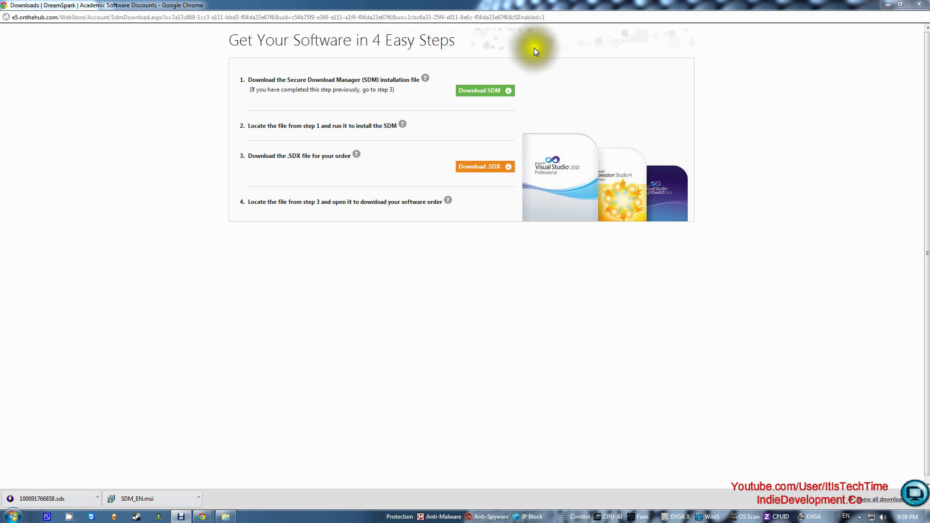
pyautogui.click(567, 16)
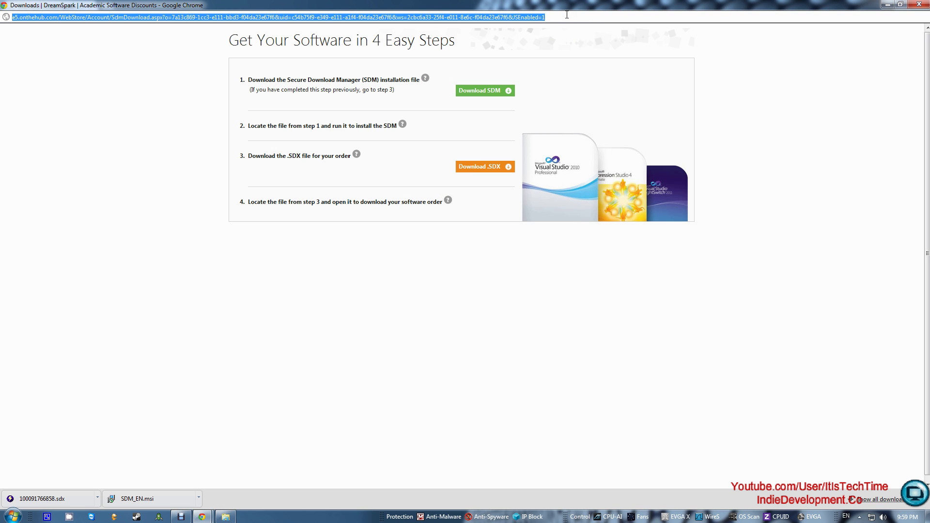
pyautogui.click(919, 5)
# Go to google.com and search for "daemon tools", using the suggested spelling.
pyautogui.click(357, 23)
pyautogui.write('google.com')
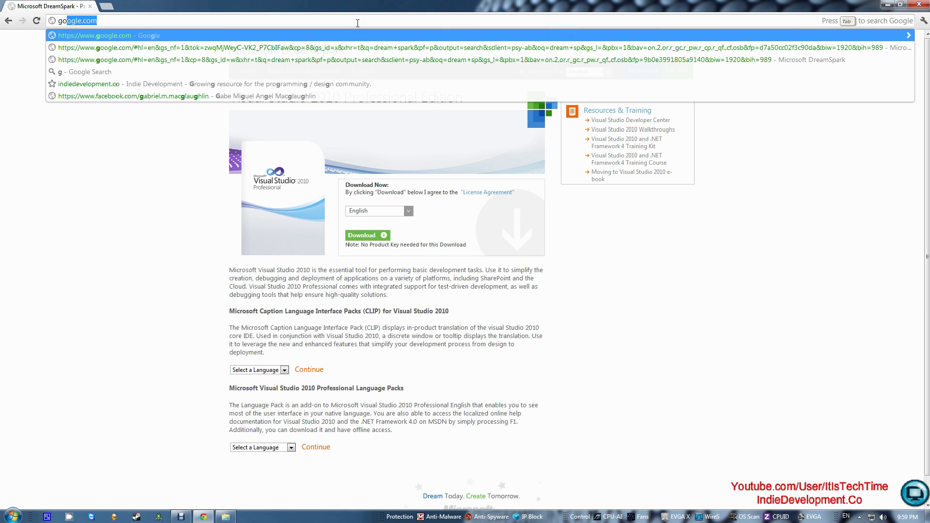
pyautogui.press('Return')
pyautogui.click(335, 189)
pyautogui.write('dam')
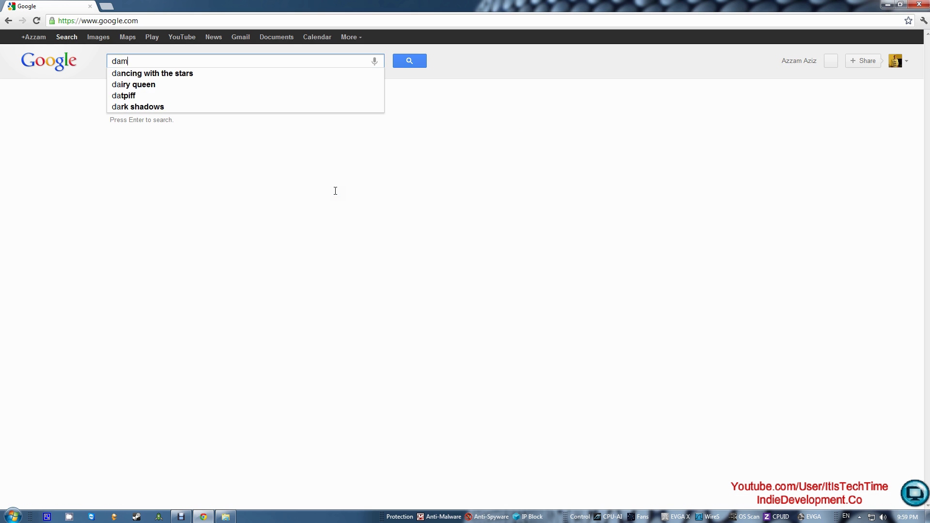
pyautogui.write('on tools')
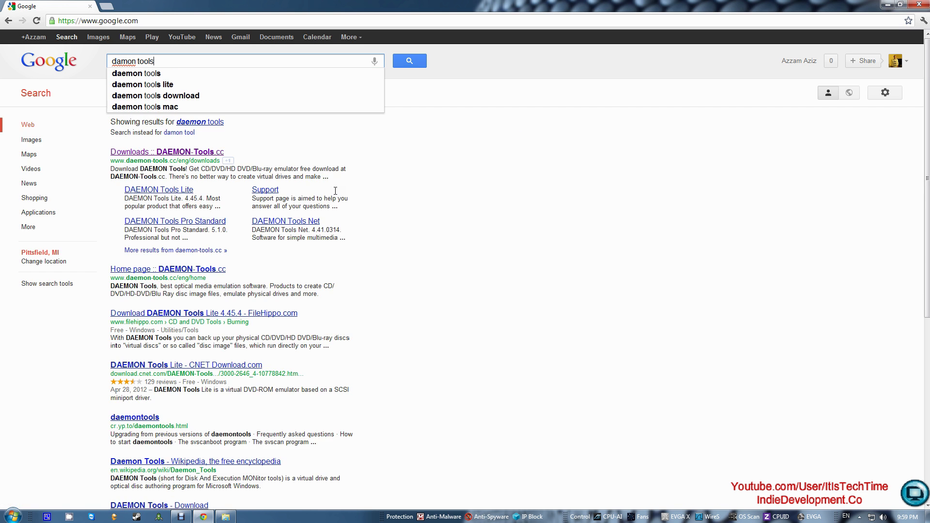
pyautogui.press('Return')
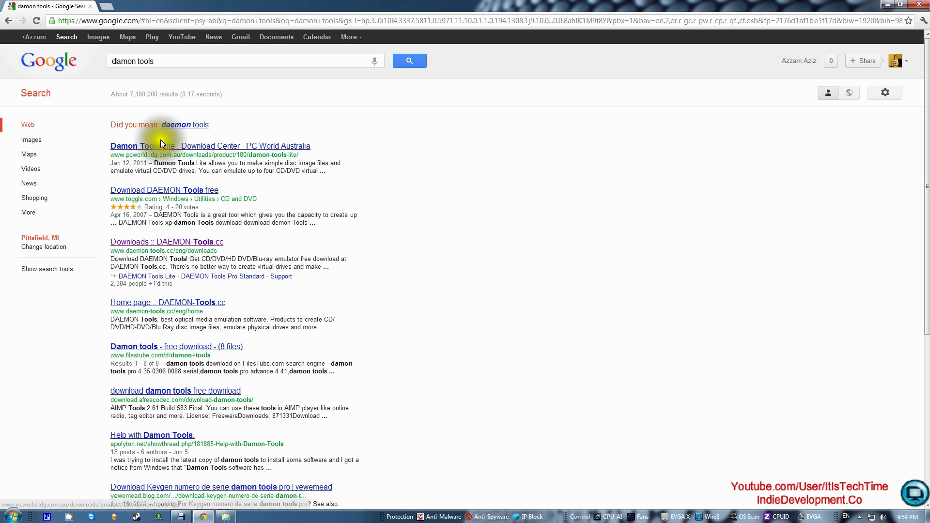
pyautogui.click(185, 124)
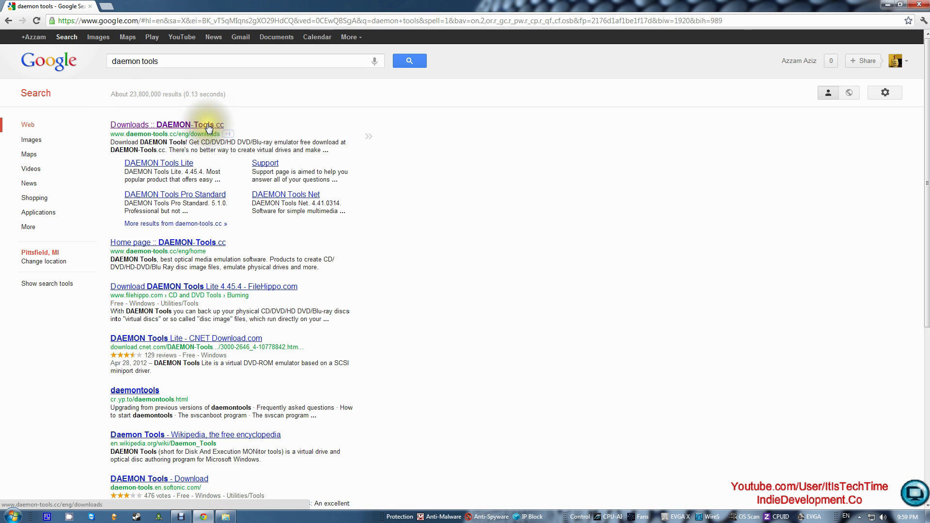
# Open the DAEMON-Tools.cc downloads result and go to the DAEMON Tools Lite product page.
pyautogui.click(129, 127)
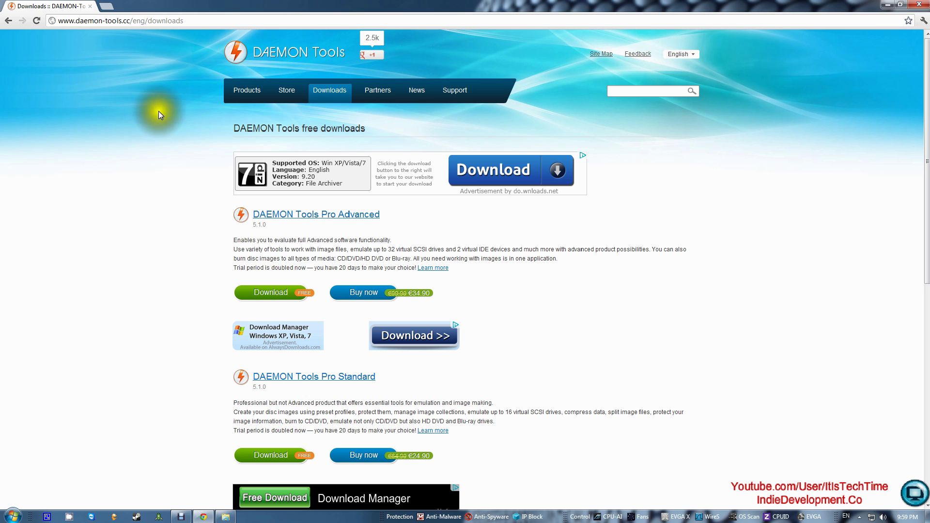
pyautogui.moveTo(243, 91)
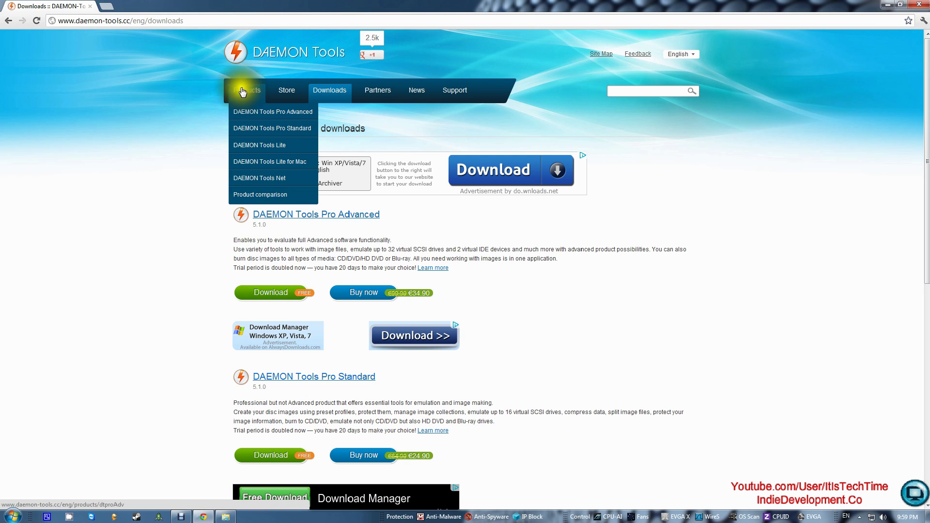
pyautogui.click(246, 92)
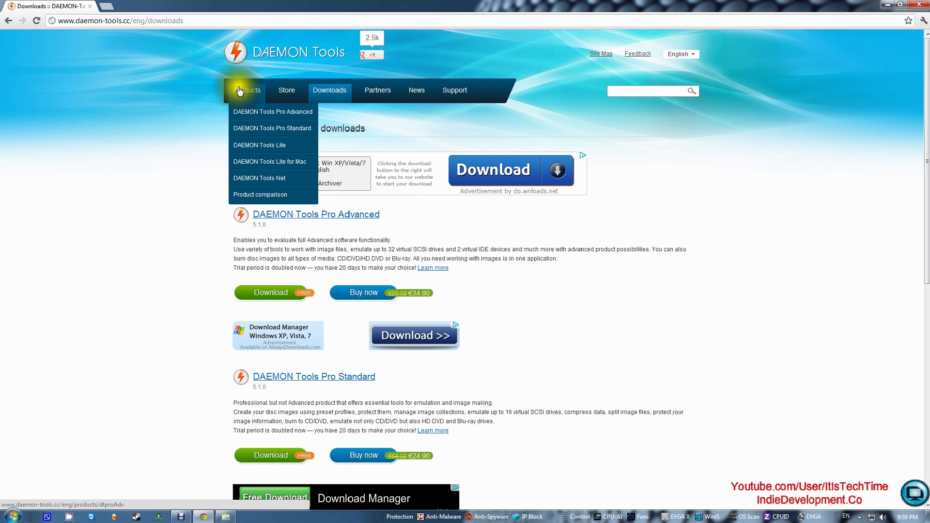
pyautogui.click(266, 146)
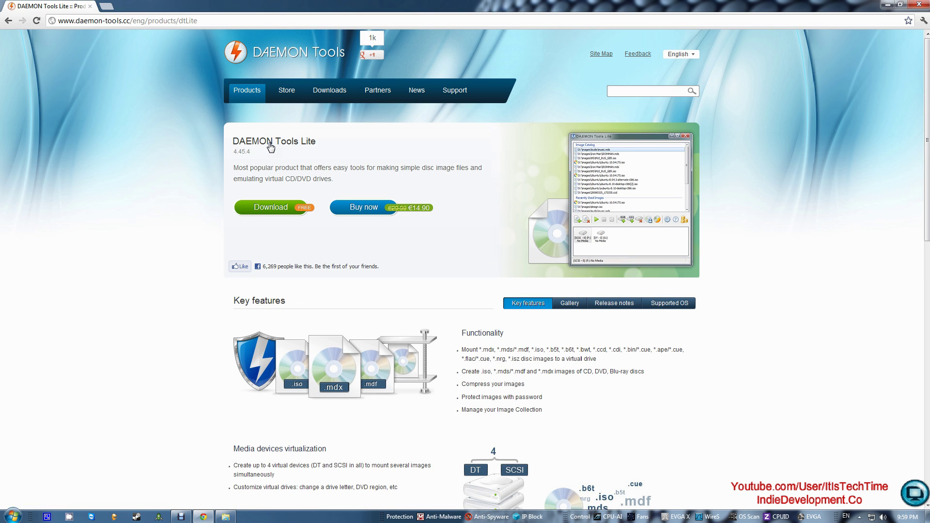
# Download the free DAEMON Tools Lite installer, DTLite4454-0315.exe, from the Disc-Tools.com page.
pyautogui.click(275, 214)
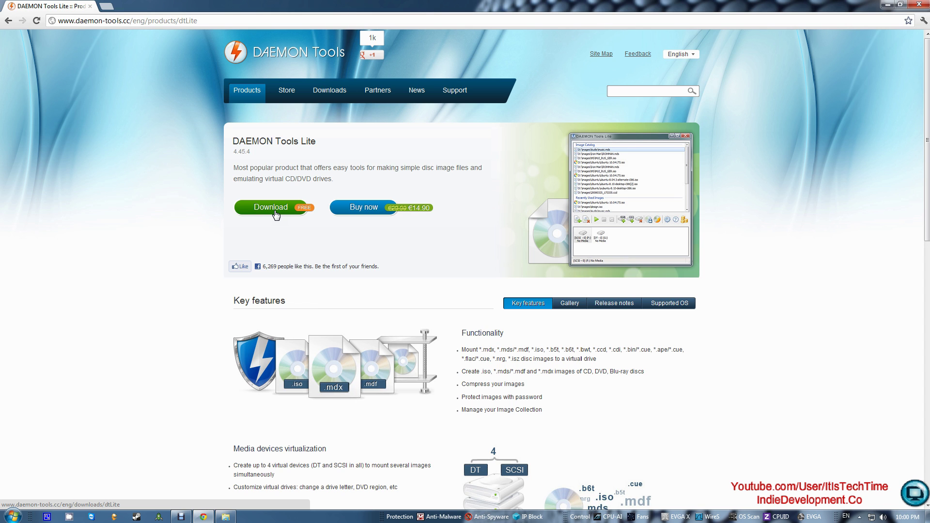
pyautogui.click(275, 212)
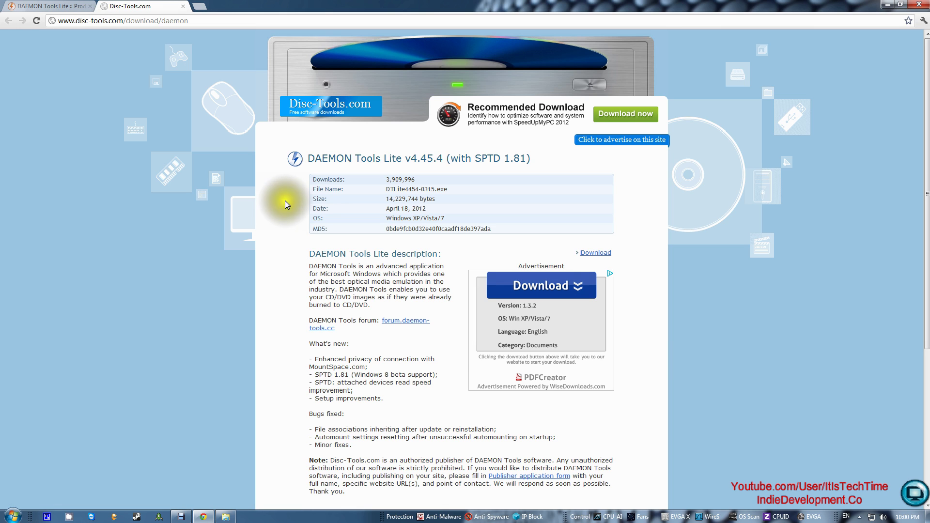
pyautogui.scroll(-5, 292, 196)
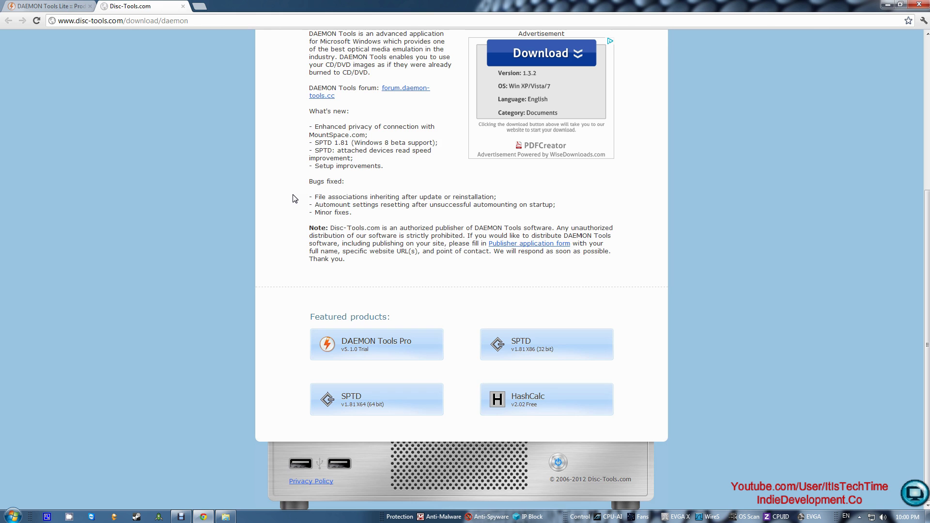
pyautogui.scroll(4, 292, 198)
pyautogui.scroll(1, 292, 199)
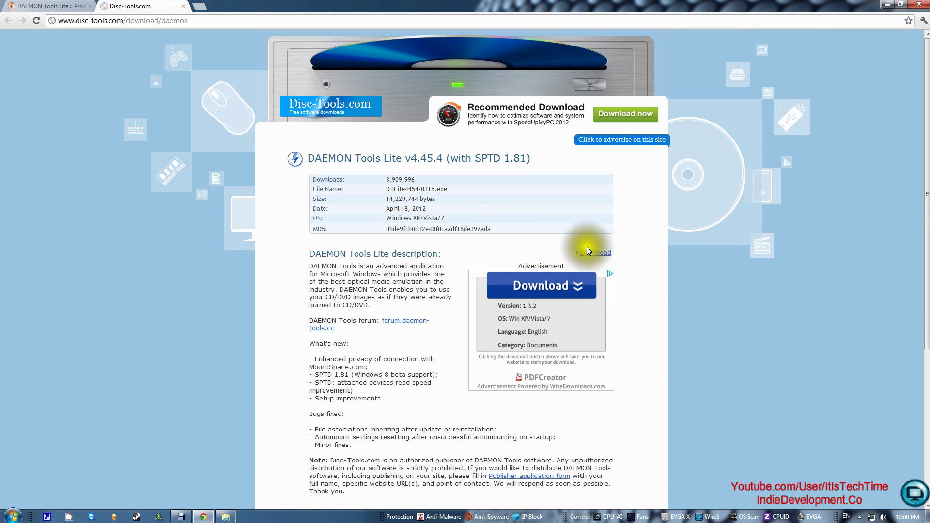
pyautogui.moveTo(571, 243)
pyautogui.mouseDown()
pyautogui.moveTo(606, 253)
pyautogui.moveTo(573, 250)
pyautogui.mouseUp()
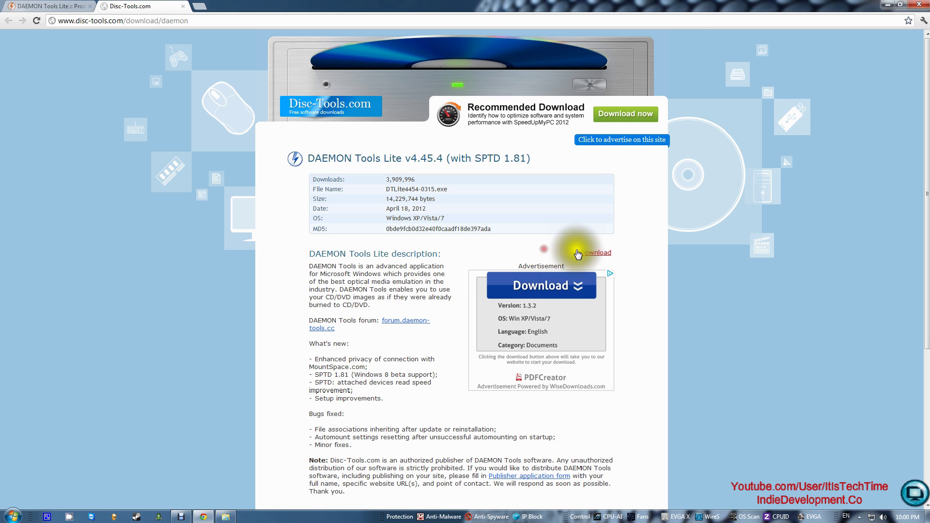
pyautogui.click(595, 254)
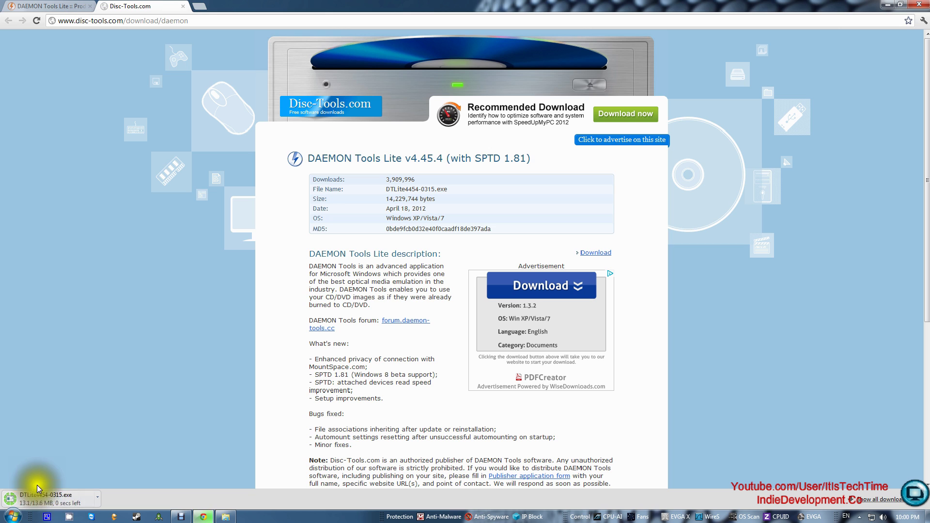
# Run the downloaded DTLite4454-0315.exe installer and accept the DAEMON Tools Lite license agreement.
pyautogui.click(225, 516)
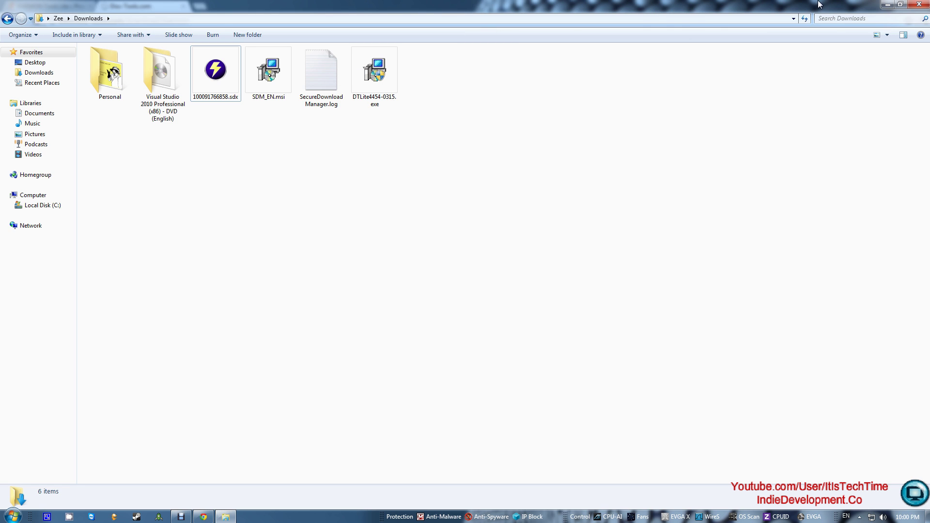
pyautogui.click(888, 4)
pyautogui.click(36, 499)
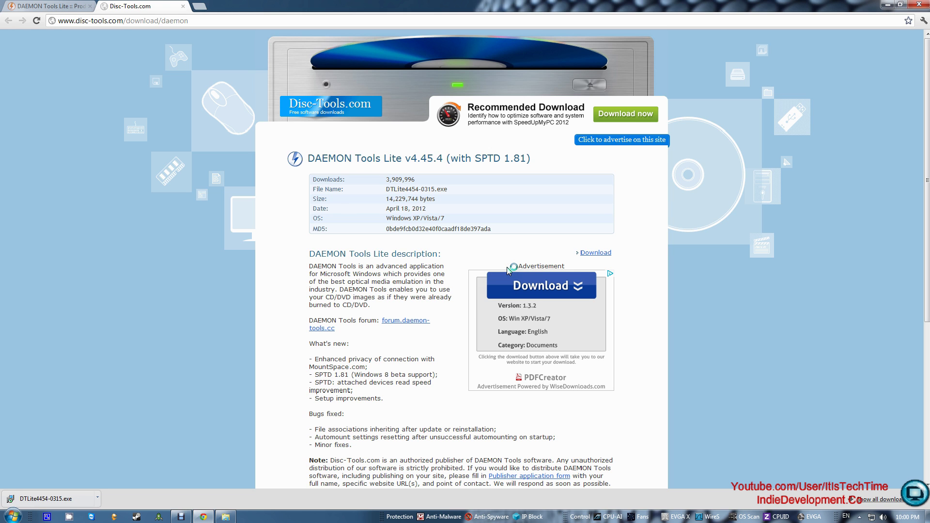
pyautogui.click(515, 336)
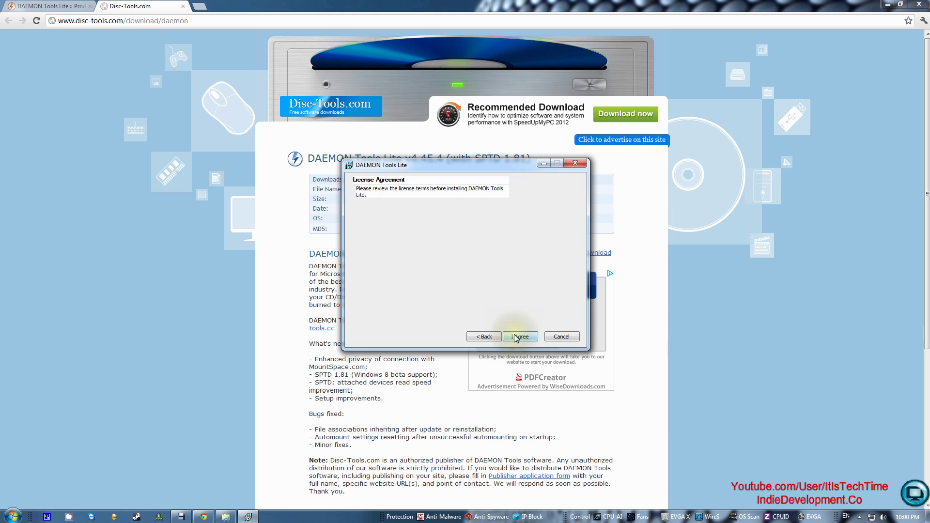
pyautogui.moveTo(569, 229); pyautogui.dragTo(570, 282)
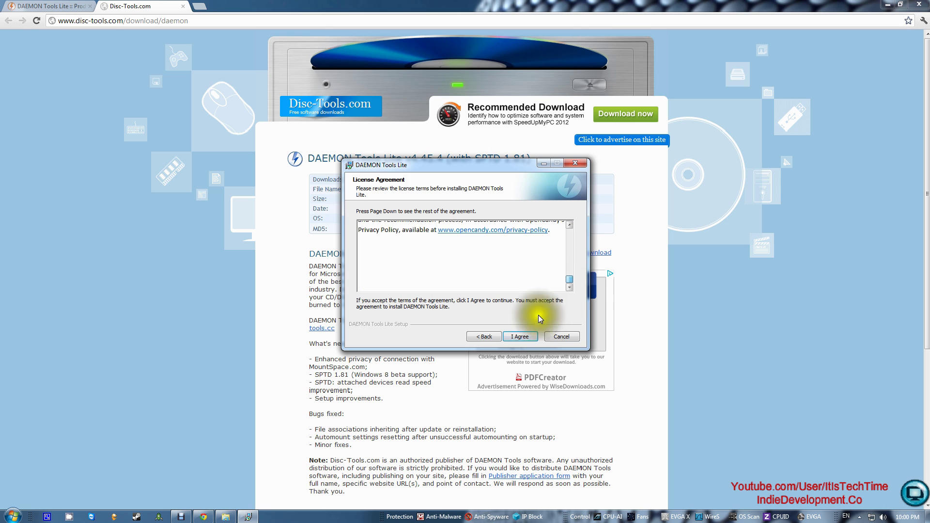
pyautogui.click(520, 336)
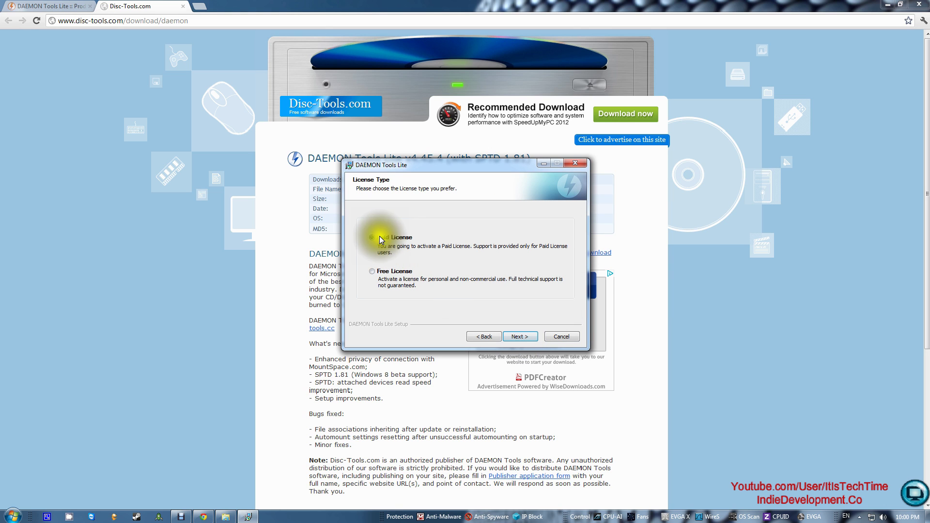
# Choose the Free License, keep the default components, and accept the SaveValet add-on and MountSpace statistics sharing.
pyautogui.click(377, 274)
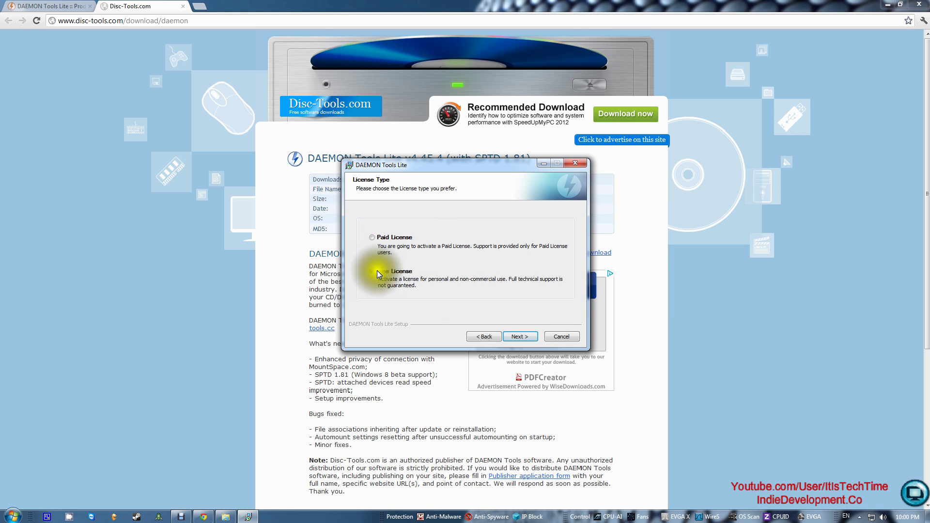
pyautogui.click(520, 336)
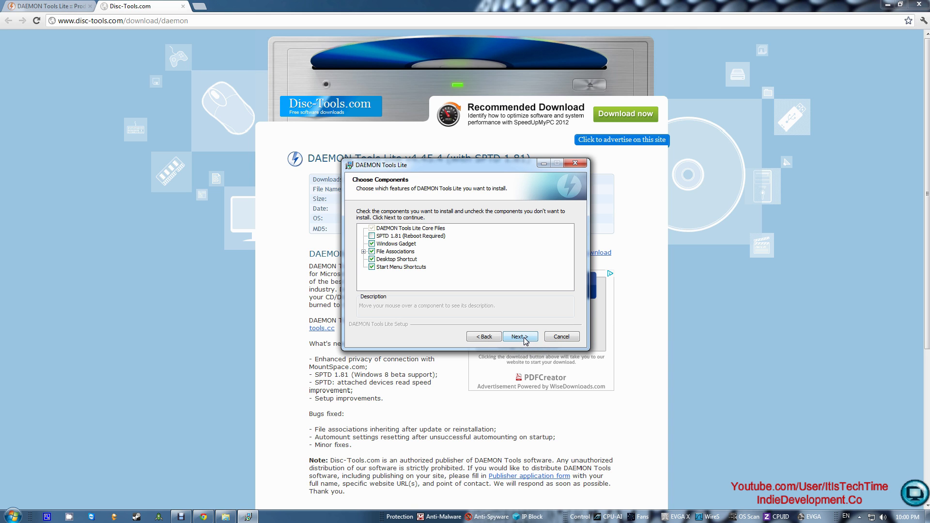
pyautogui.click(524, 337)
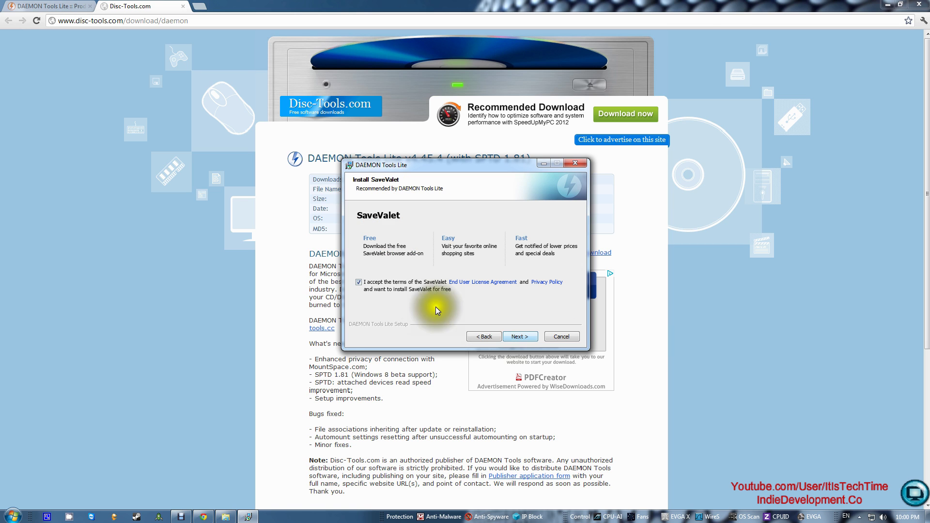
pyautogui.click(519, 336)
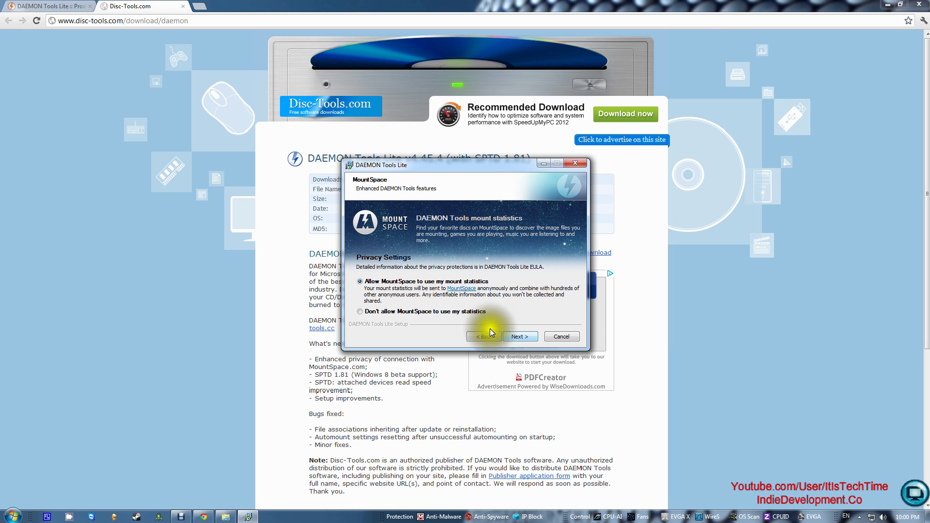
pyautogui.click(527, 335)
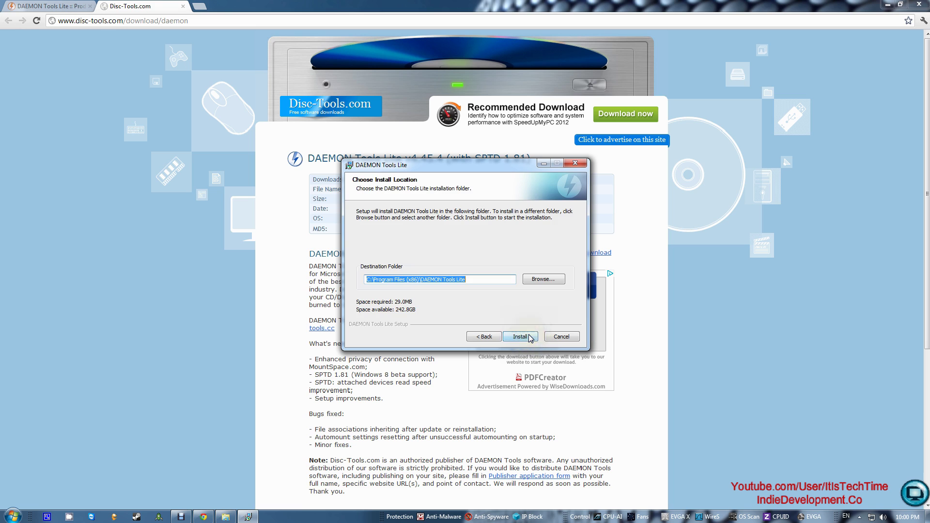
# Install DAEMON Tools Lite into C:\Program Files (x86)\DAEMON Tools Lite and postpone the browser restart for SaveValet.
pyautogui.click(521, 339)
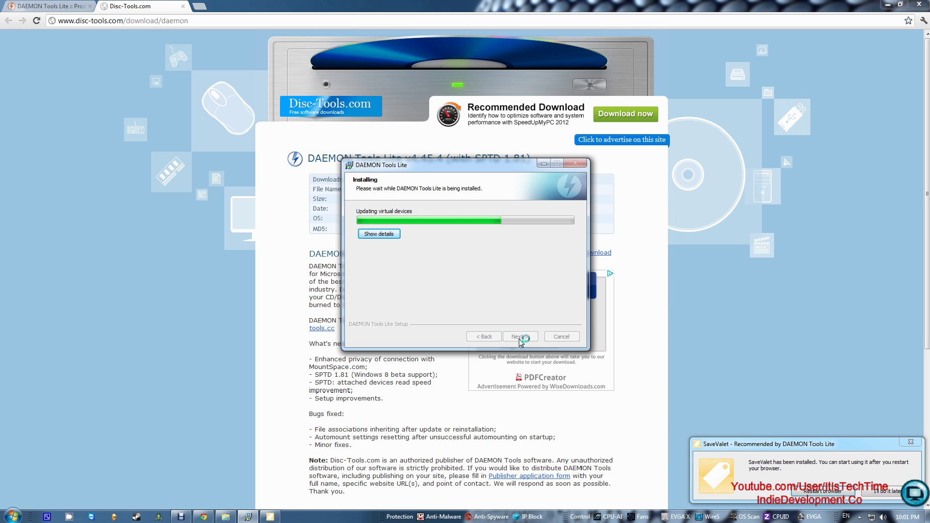
pyautogui.click(875, 492)
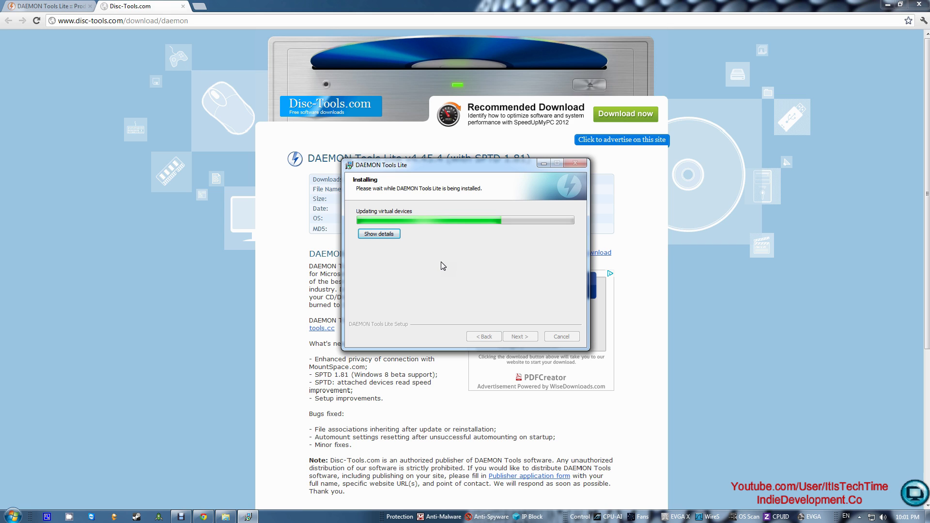
pyautogui.click(446, 264)
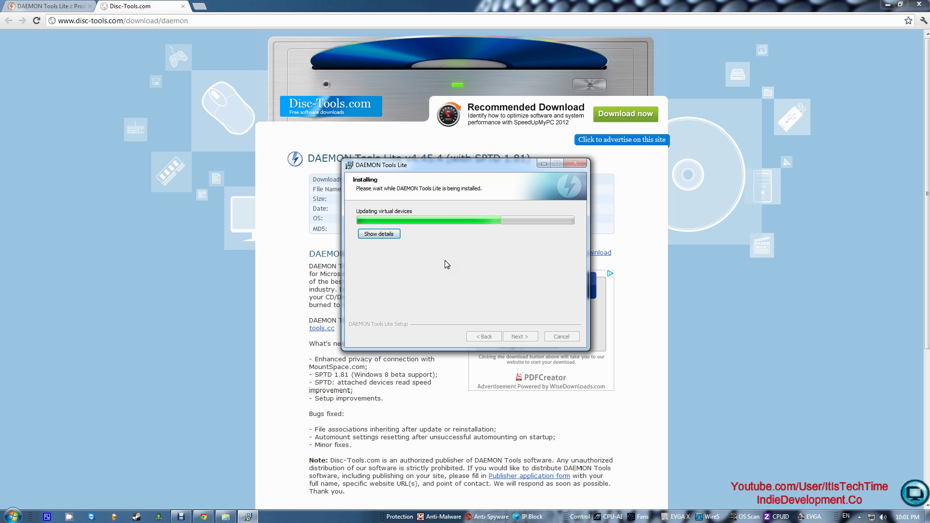
pyautogui.click(842, 312)
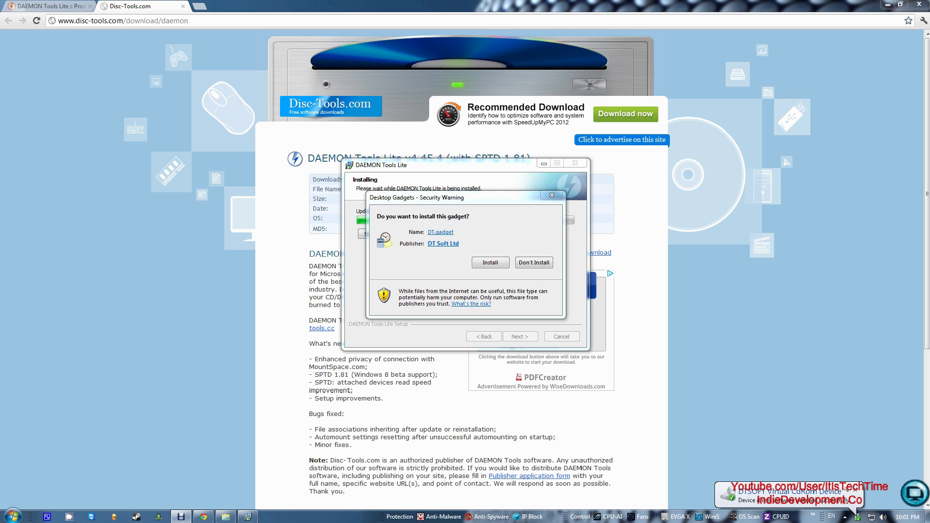
# Allow installation of the DT.gadget desktop gadget and finish the setup with Run DAEMON Tools Lite enabled.
pyautogui.moveTo(441, 198); pyautogui.dragTo(280, 175)
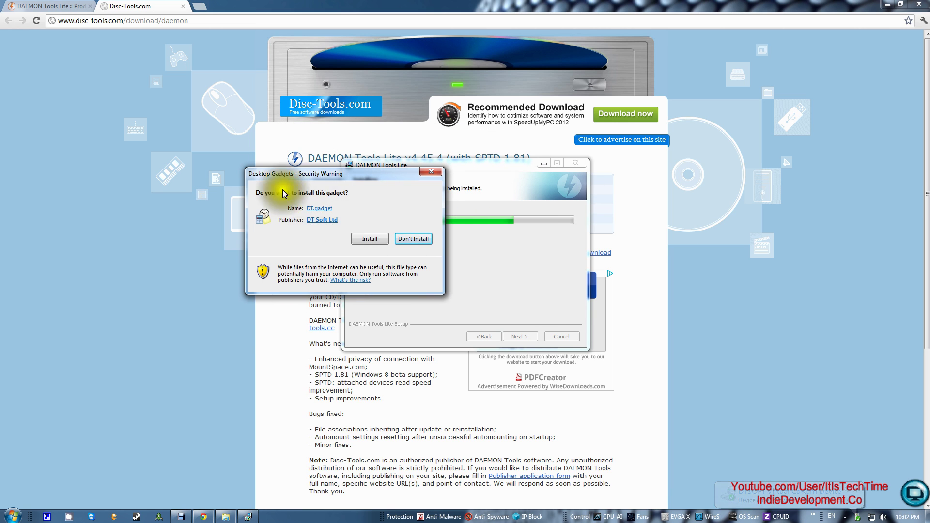
pyautogui.click(369, 239)
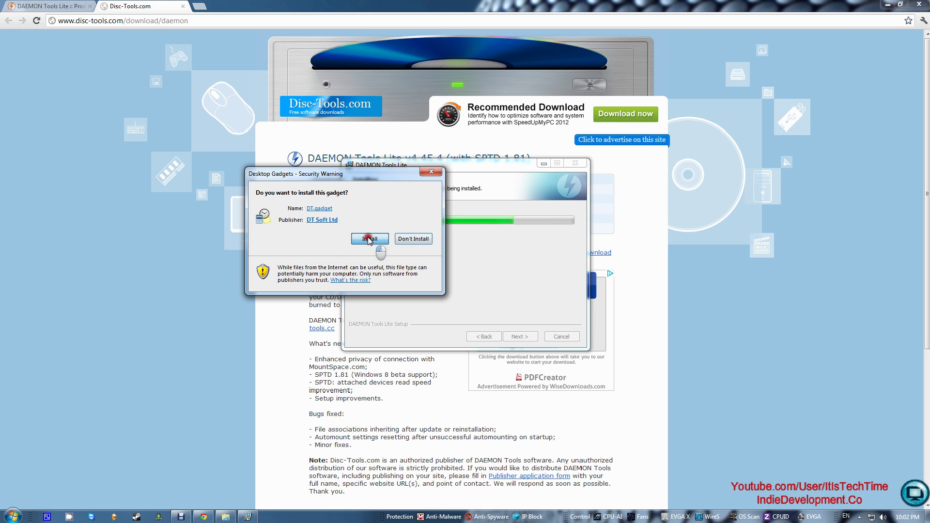
pyautogui.click(468, 294)
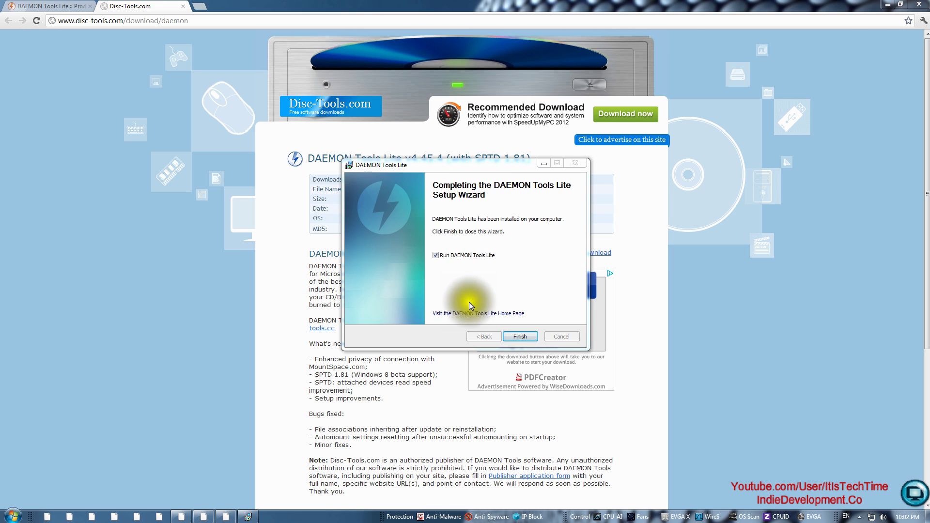
pyautogui.click(523, 338)
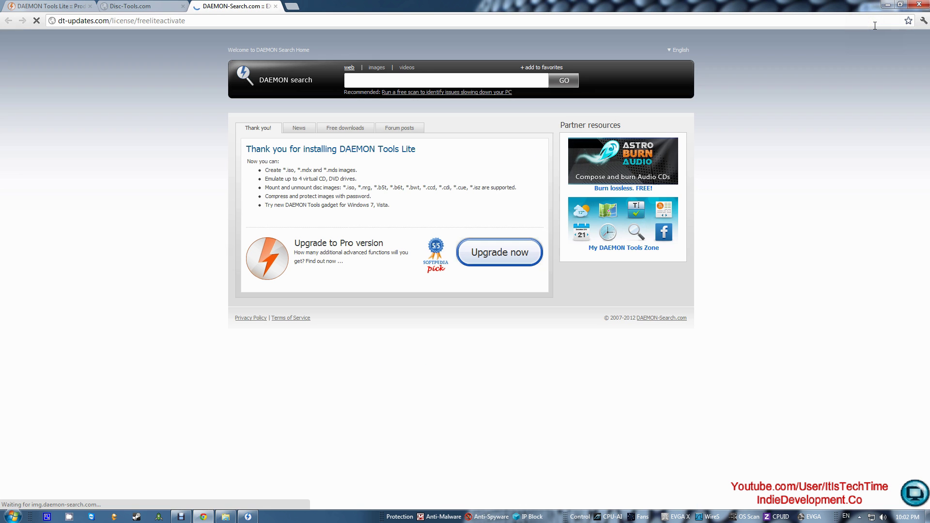
# Close the DAEMON Search thank-you page, the browser and the DAEMON Tools Lite window to return to the desktop.
pyautogui.click(275, 6)
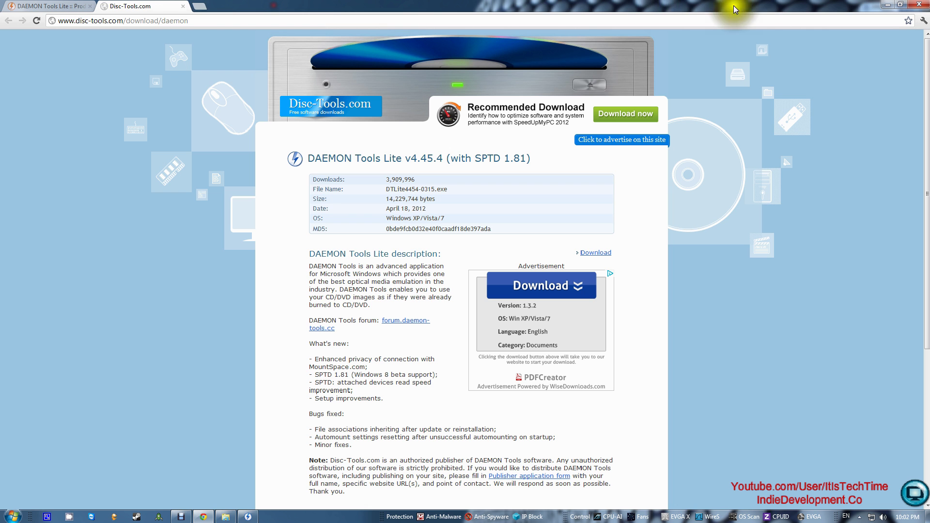
pyautogui.click(919, 4)
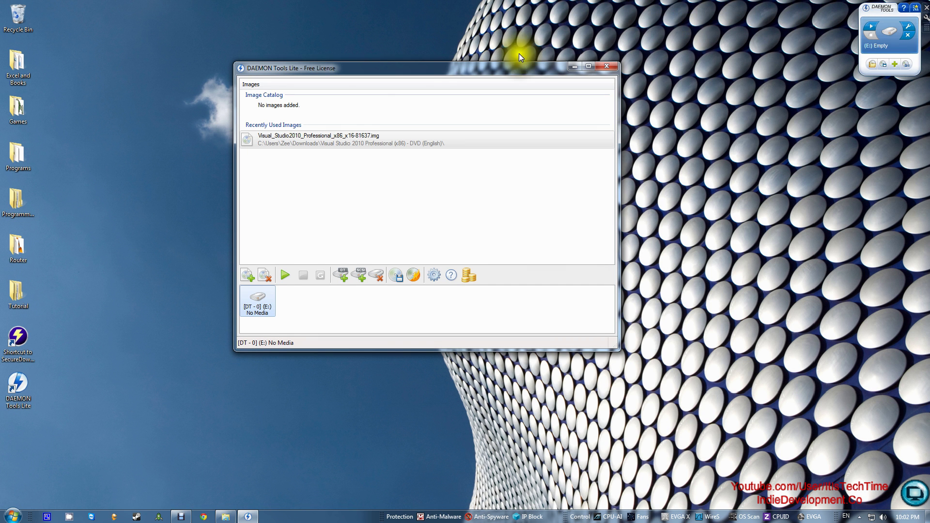
pyautogui.moveTo(379, 71); pyautogui.dragTo(323, 61)
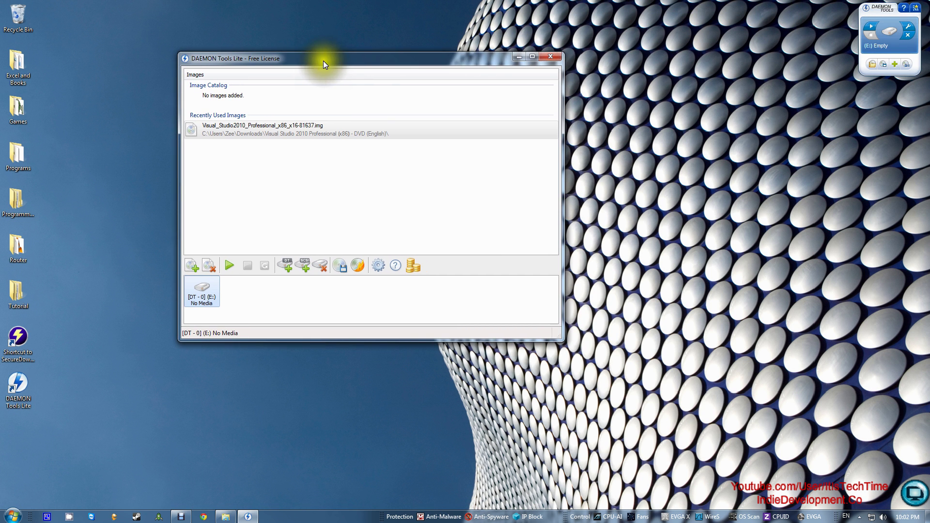
pyautogui.click(554, 57)
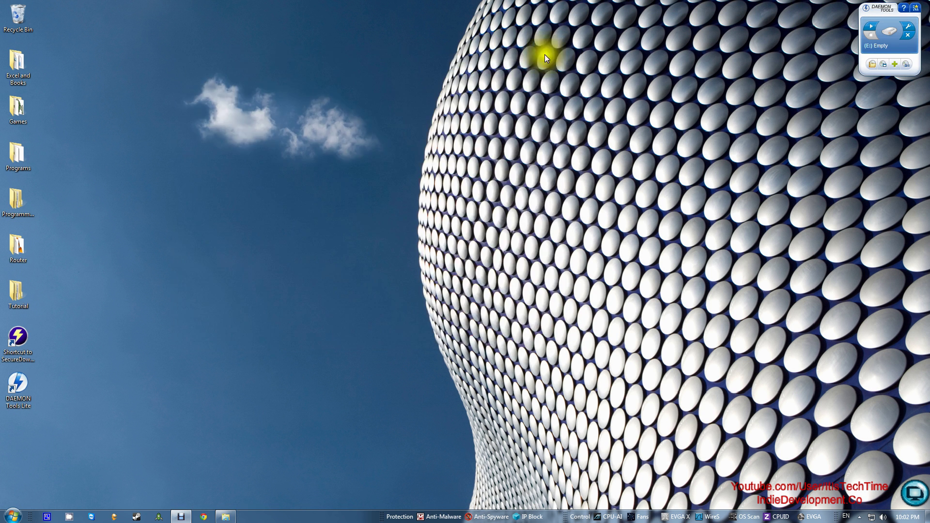
# Refresh the desktop and check the Windows gadget gallery for the DAEMON Tools gadget.
pyautogui.rightClick(387, 38)
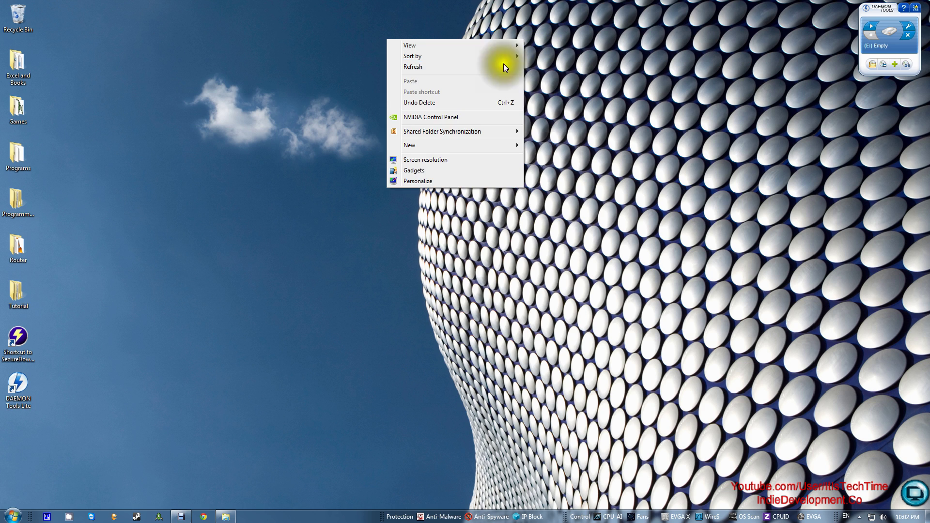
pyautogui.click(443, 65)
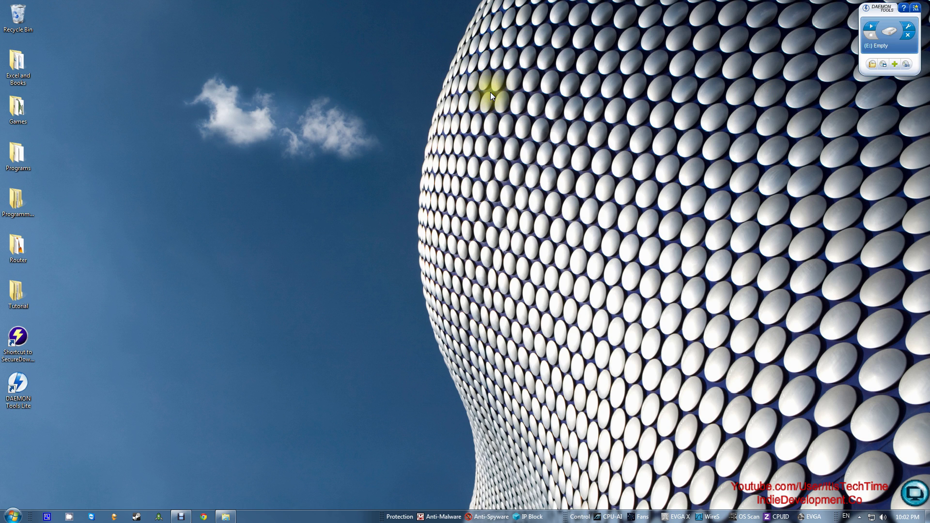
pyautogui.click(891, 39)
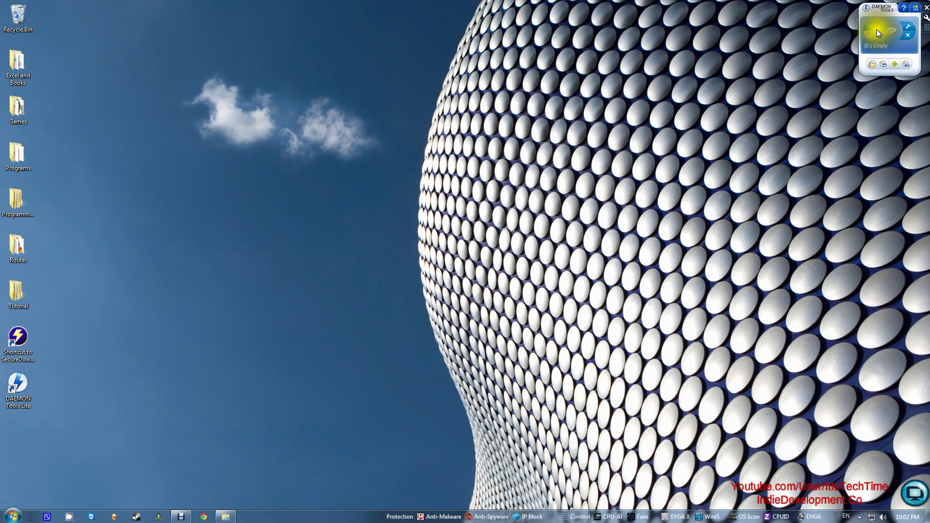
pyautogui.rightClick(358, 77)
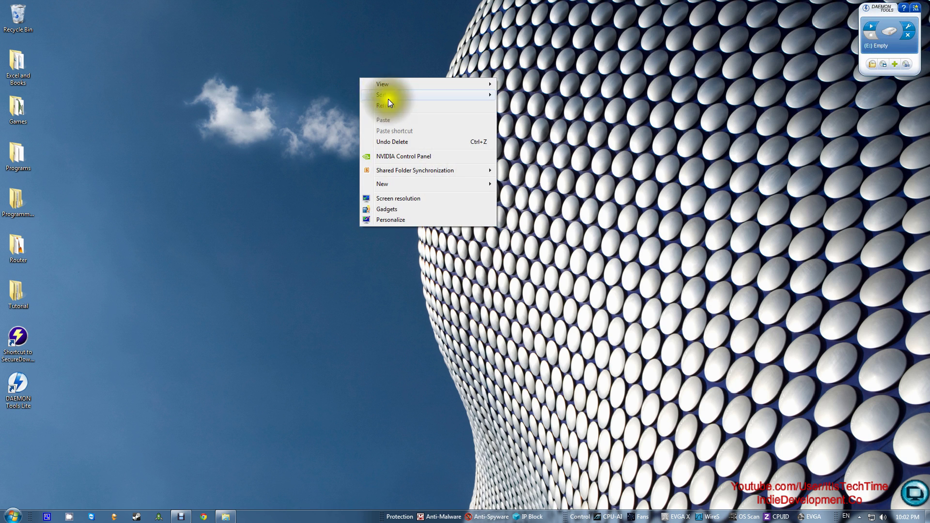
pyautogui.click(396, 209)
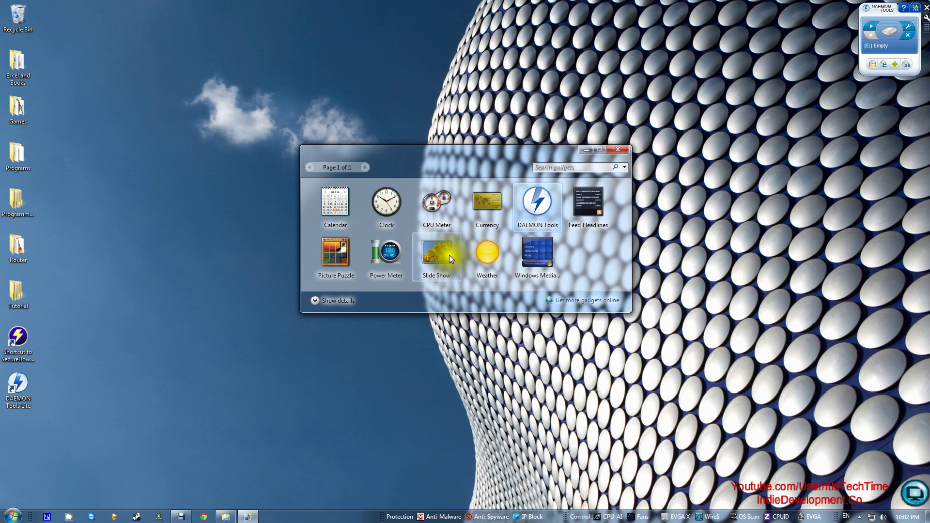
pyautogui.click(619, 149)
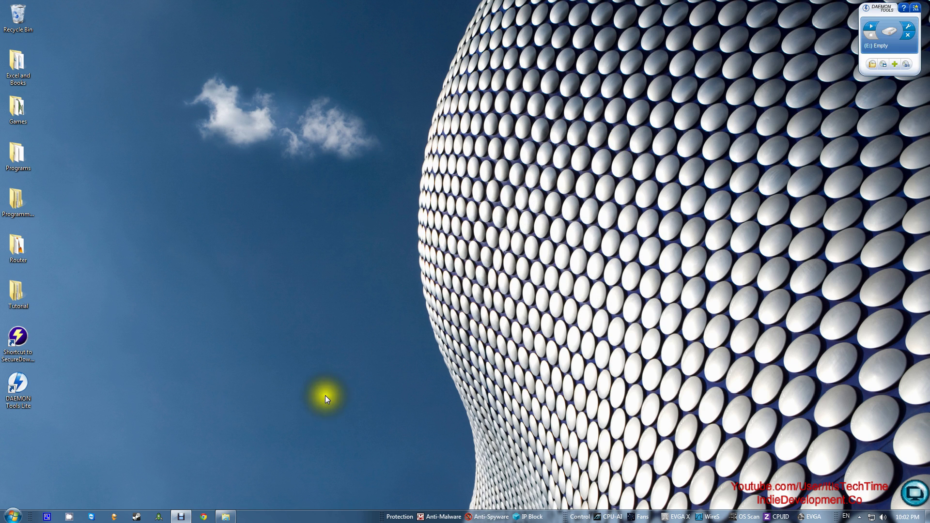
# Open Windows Task Manager and end the sidebar.exe process that runs the desktop gadgets.
pyautogui.rightClick(298, 516)
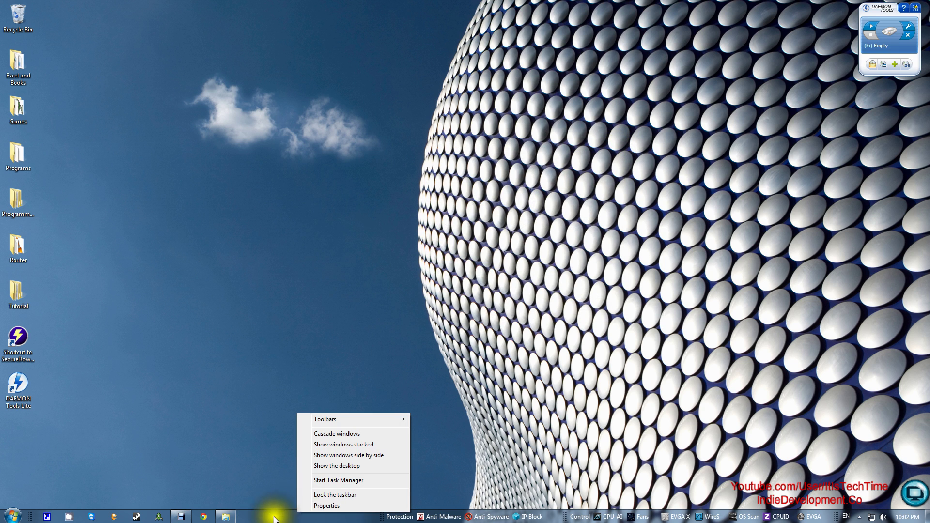
pyautogui.click(324, 480)
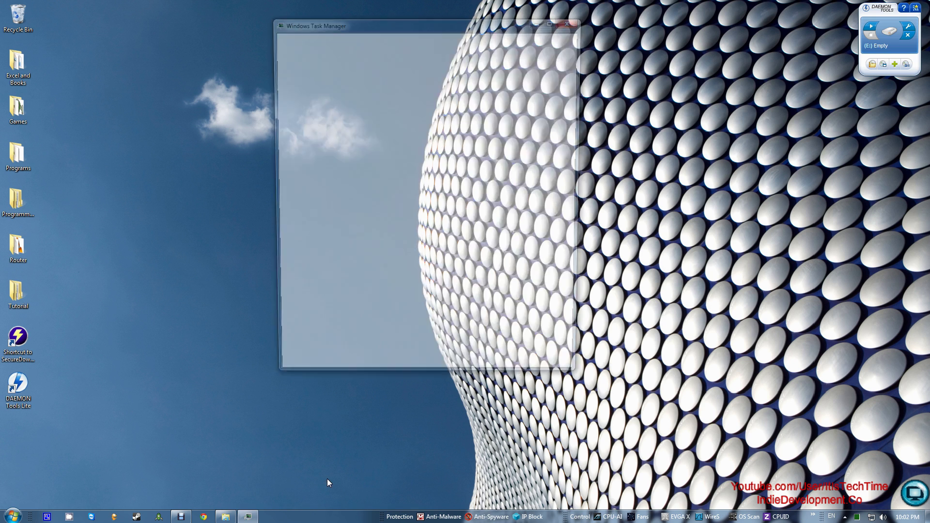
pyautogui.click(384, 67)
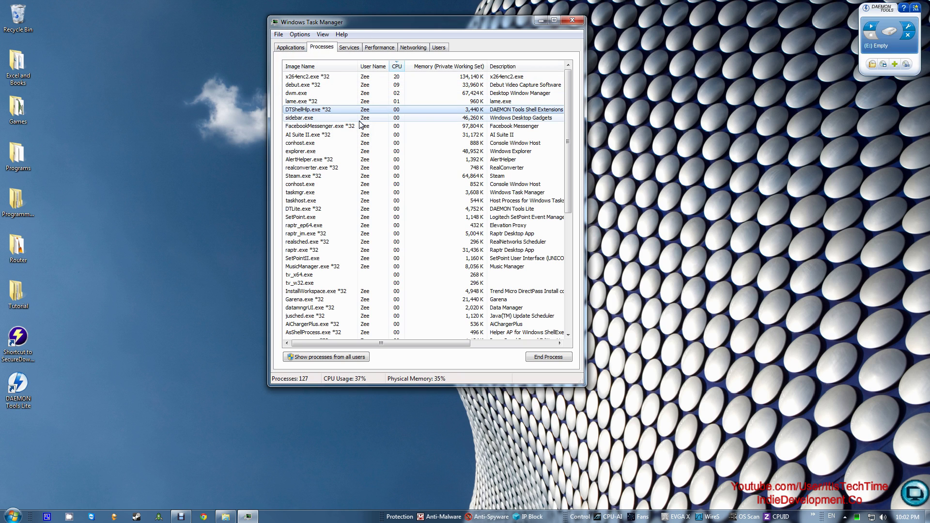
pyautogui.click(289, 118)
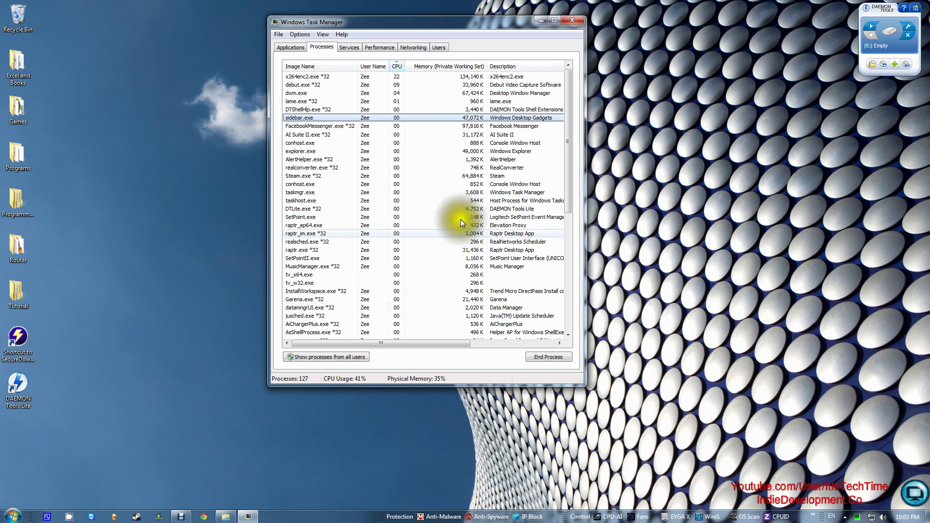
pyautogui.click(533, 357)
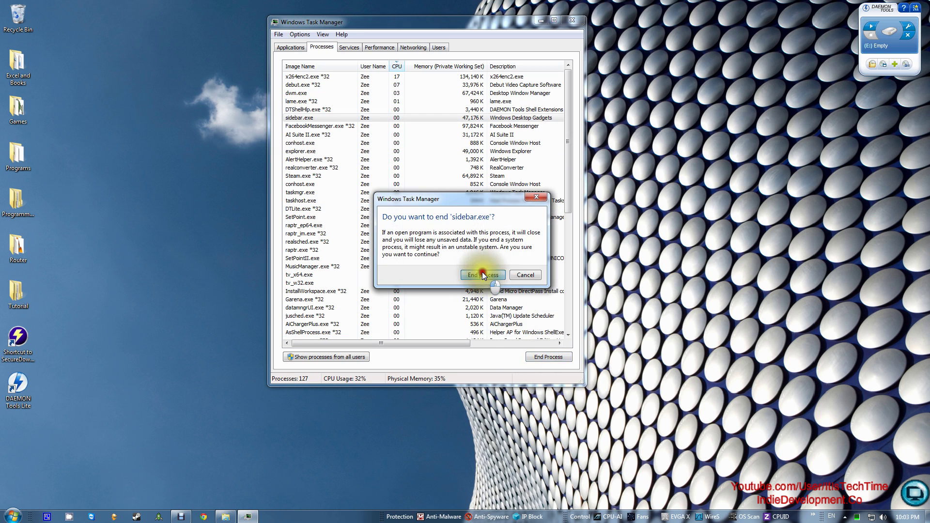
pyautogui.click(482, 271)
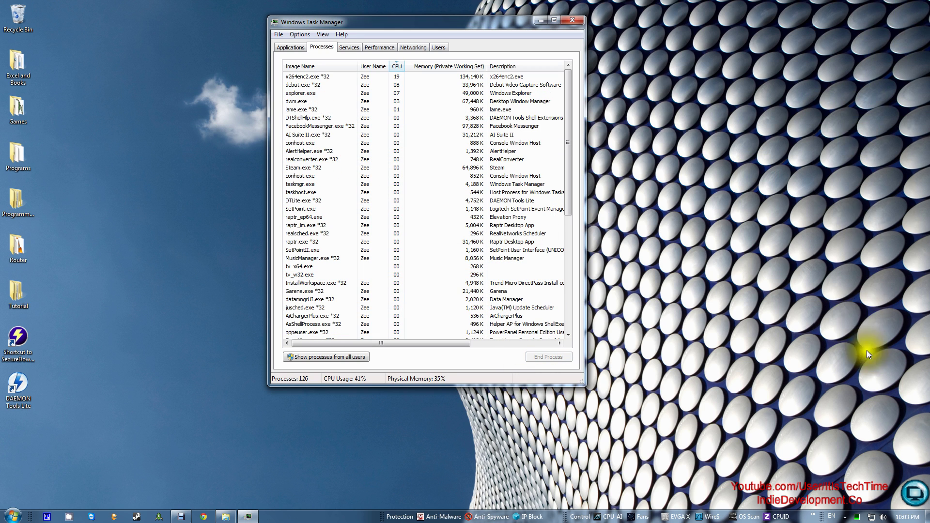
# Restart the desktop gadgets by running sidebar.exe as a new task and close Task Manager.
pyautogui.click(275, 34)
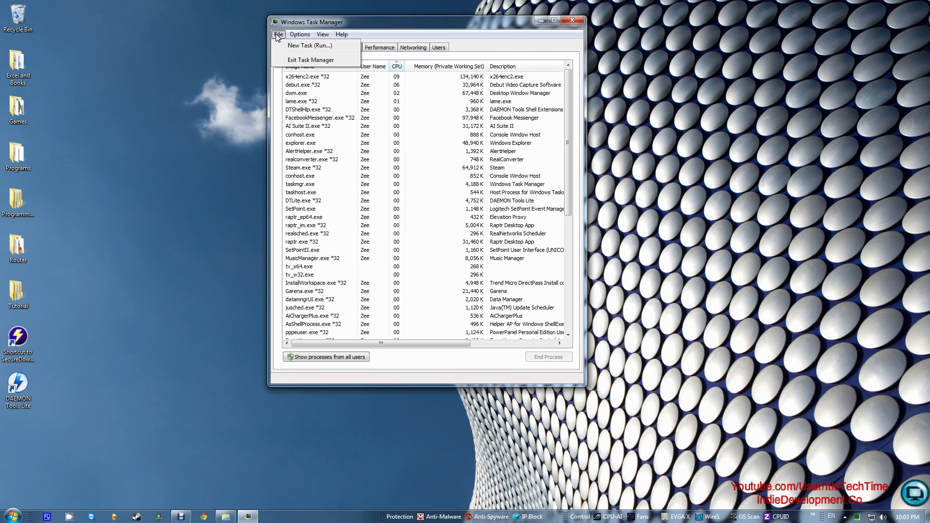
pyautogui.click(319, 45)
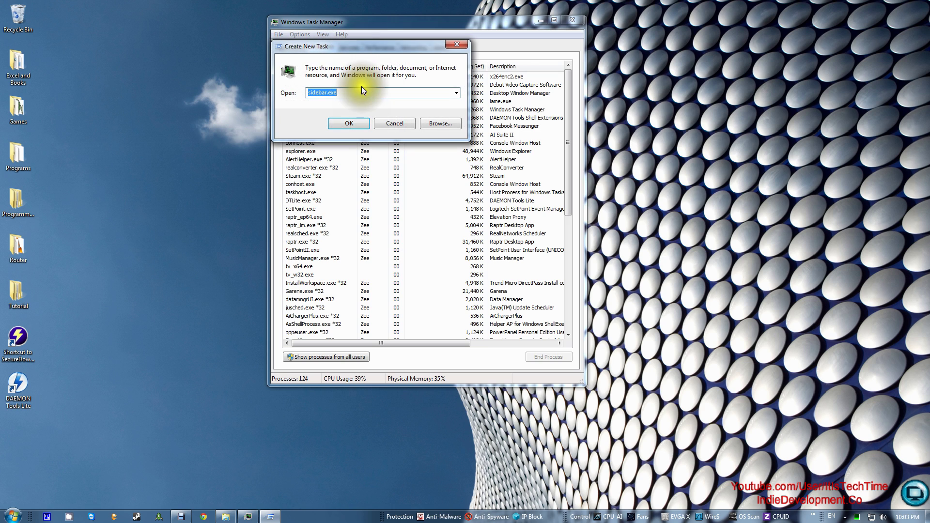
pyautogui.write('sideb')
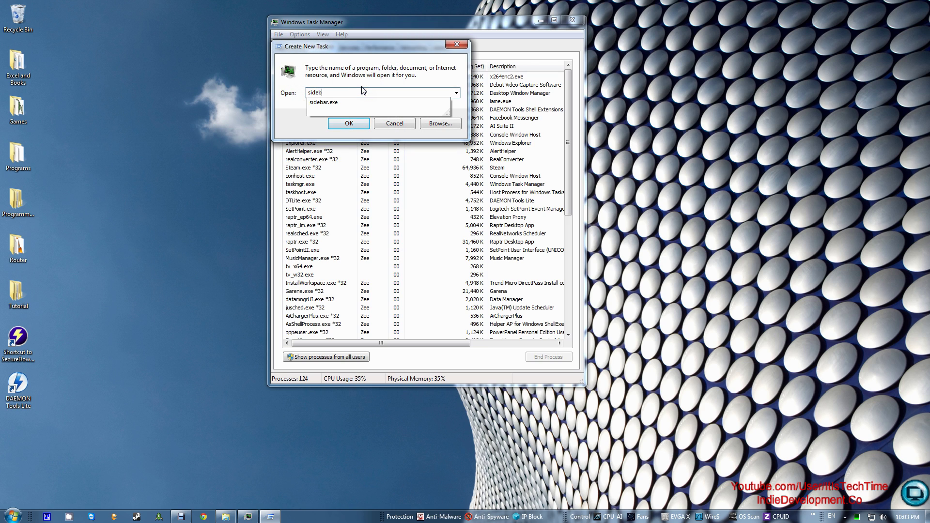
pyautogui.write('ar.exe')
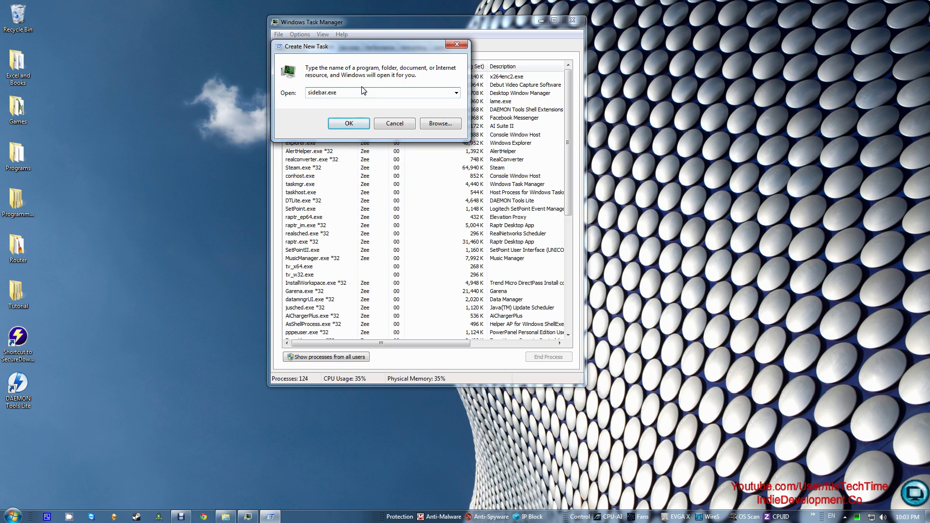
pyautogui.click(348, 123)
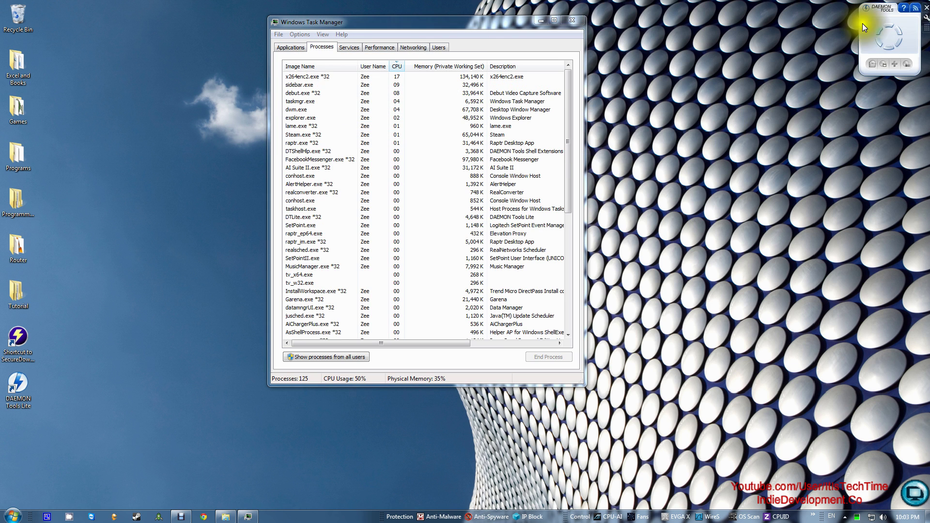
pyautogui.click(570, 20)
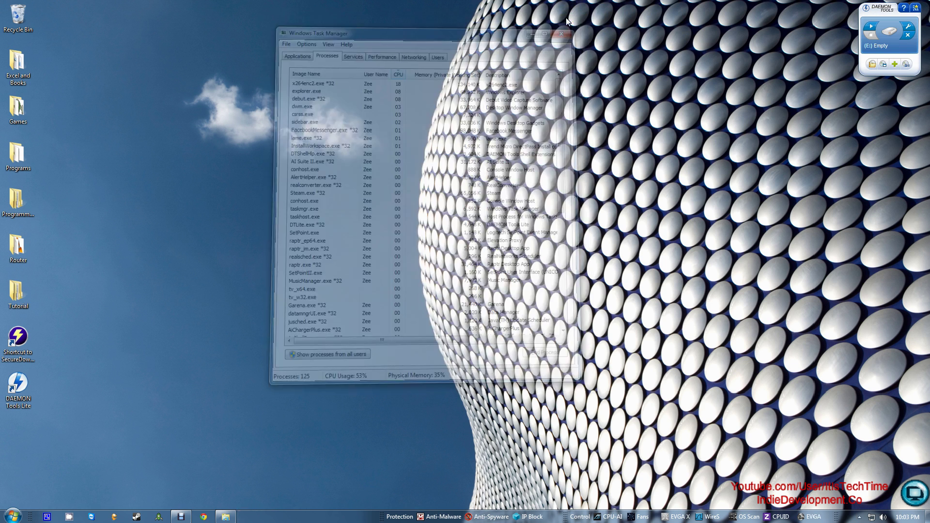
# Check the Windows gadget gallery for the DAEMON Tools gadget and close the gallery.
pyautogui.rightClick(329, 80)
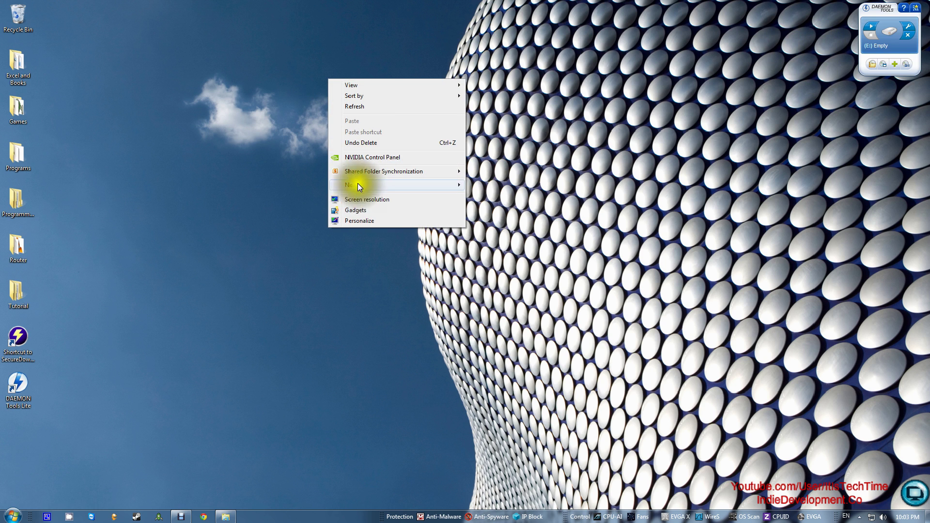
pyautogui.click(350, 211)
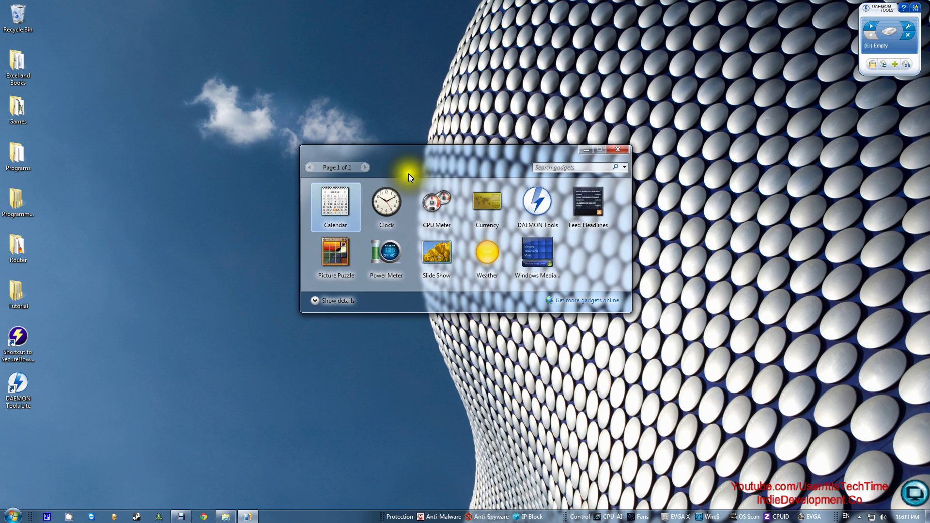
pyautogui.click(621, 149)
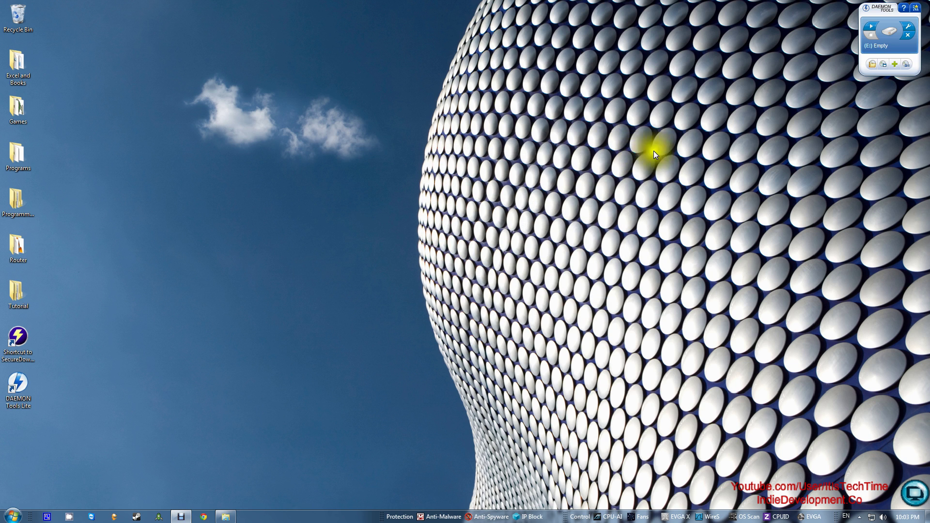
# Start mounting an image from the DAEMON Tools gadget and browse to Downloads > Visual Studio 2010 Professional (x86) - DVD (English).
pyautogui.click(892, 35)
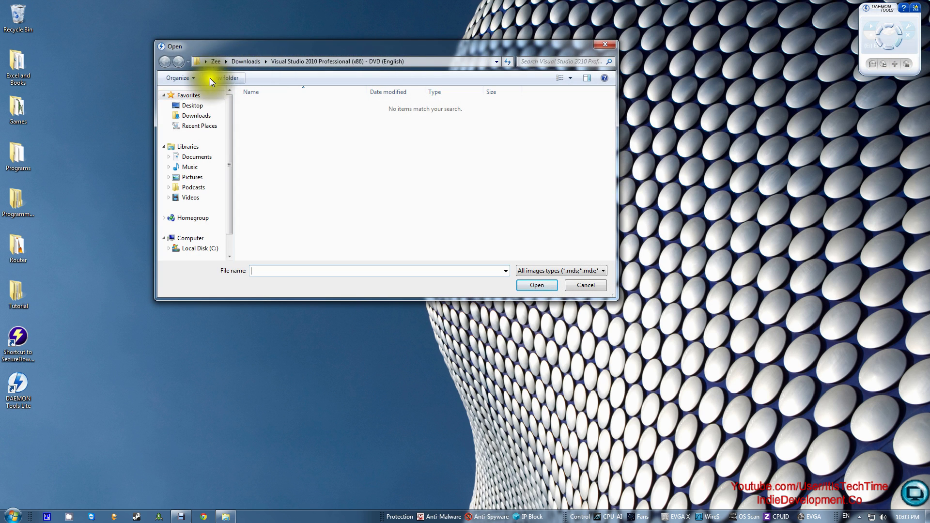
pyautogui.click(194, 106)
pyautogui.click(522, 101)
pyautogui.doubleClick(521, 102)
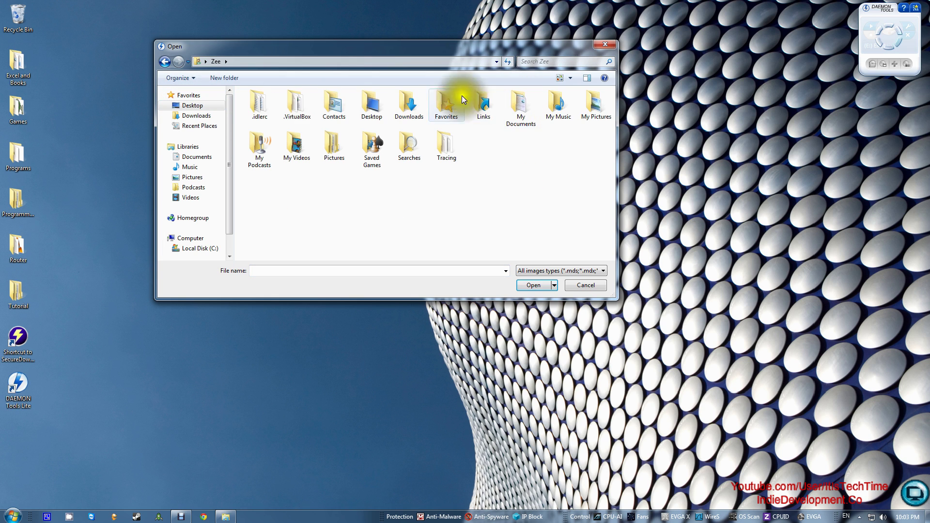
pyautogui.click(411, 102)
pyautogui.doubleClick(412, 100)
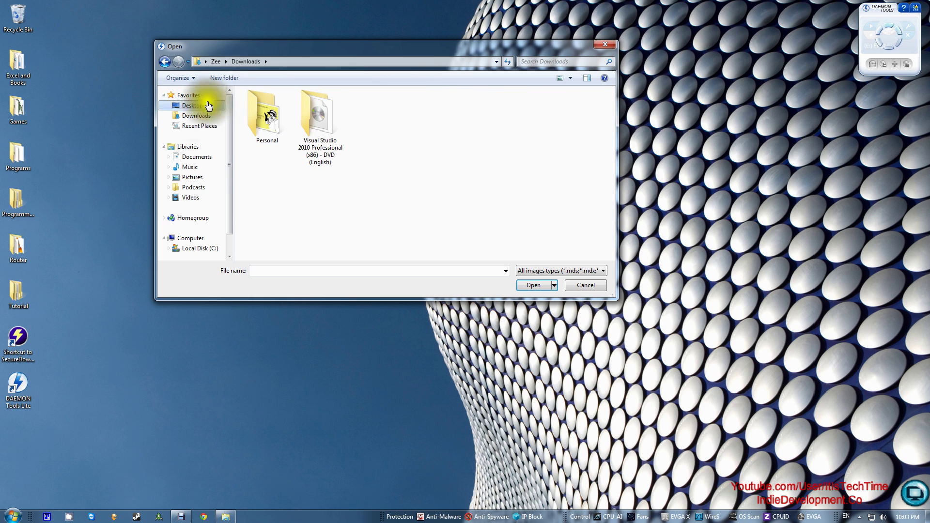
pyautogui.click(318, 139)
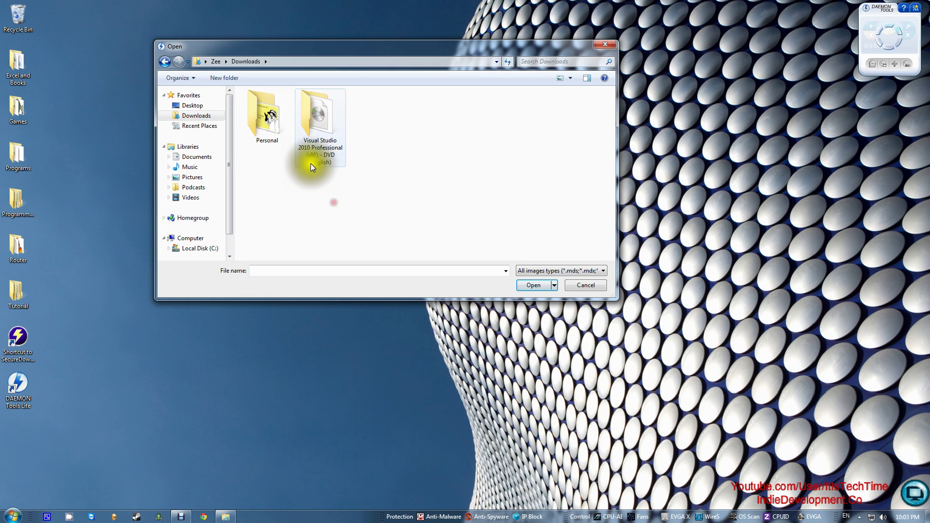
pyautogui.doubleClick(324, 108)
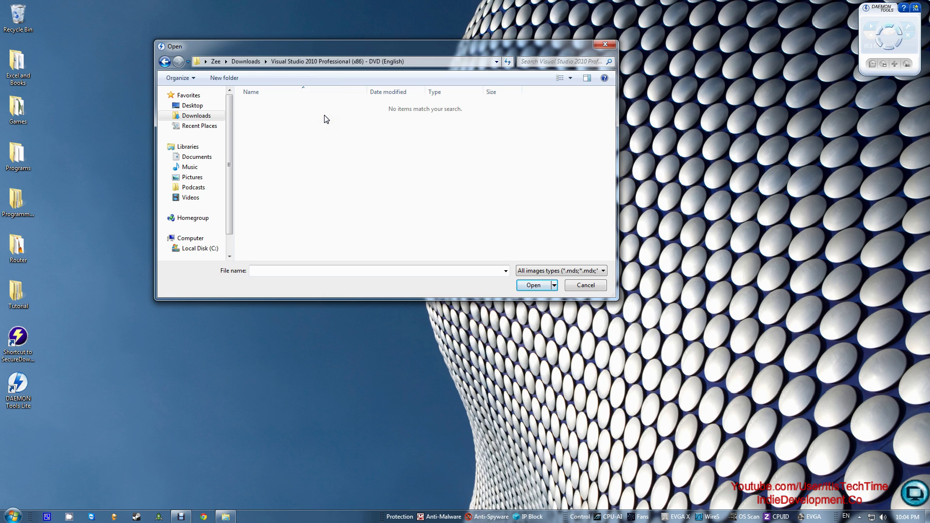
# Show all file types and mount Visual_Studio2010_Professional_x86_x16-81637.img on virtual drive E:.
pyautogui.click(574, 271)
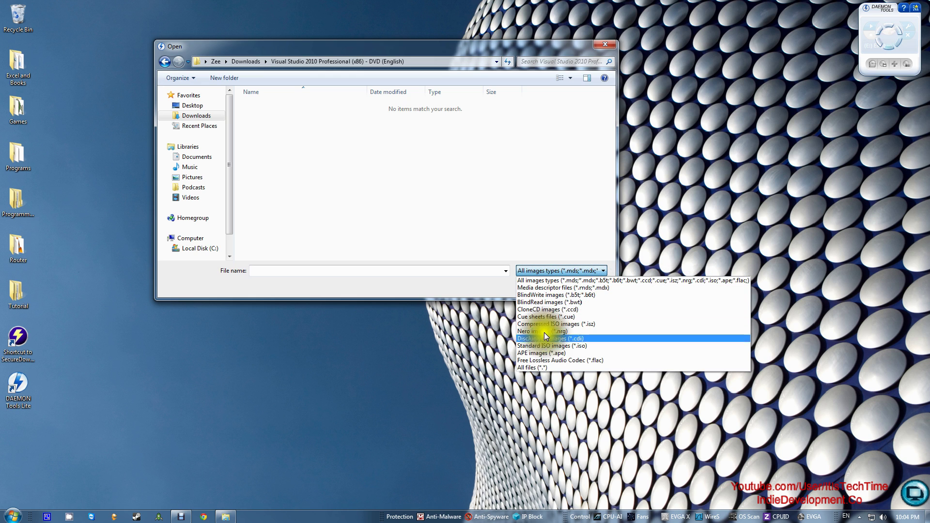
pyautogui.click(541, 367)
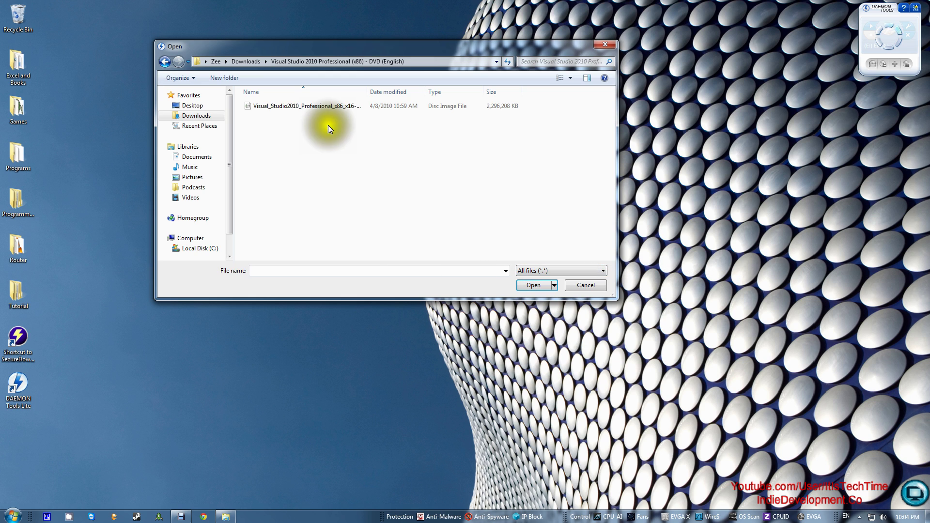
pyautogui.click(316, 109)
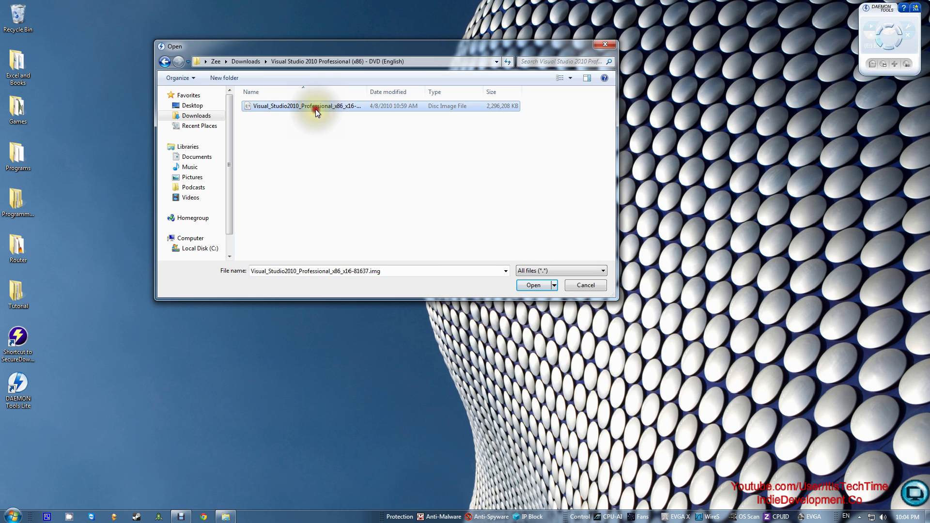
pyautogui.click(526, 284)
pyautogui.click(527, 286)
pyautogui.click(800, 101)
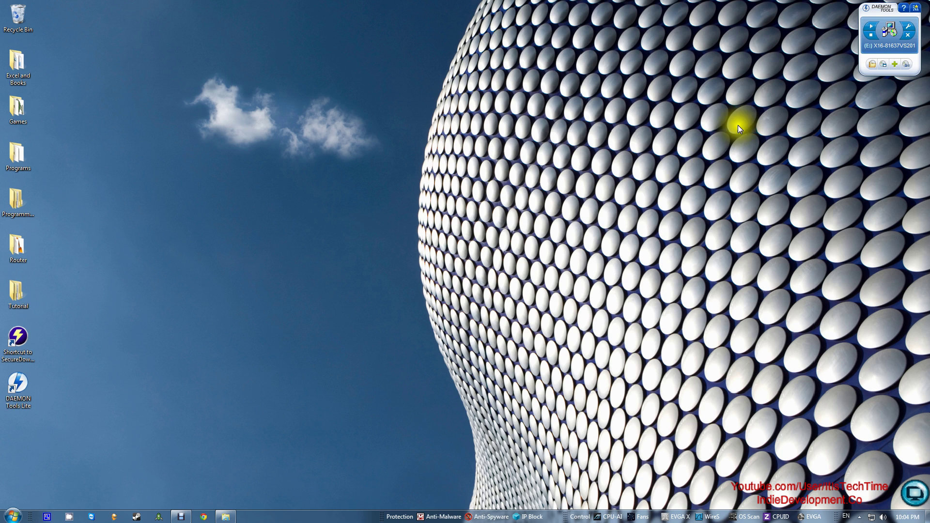
# Run the setup from the mounted disc and start the Microsoft Visual Studio 2010 installation wizard.
pyautogui.click(893, 33)
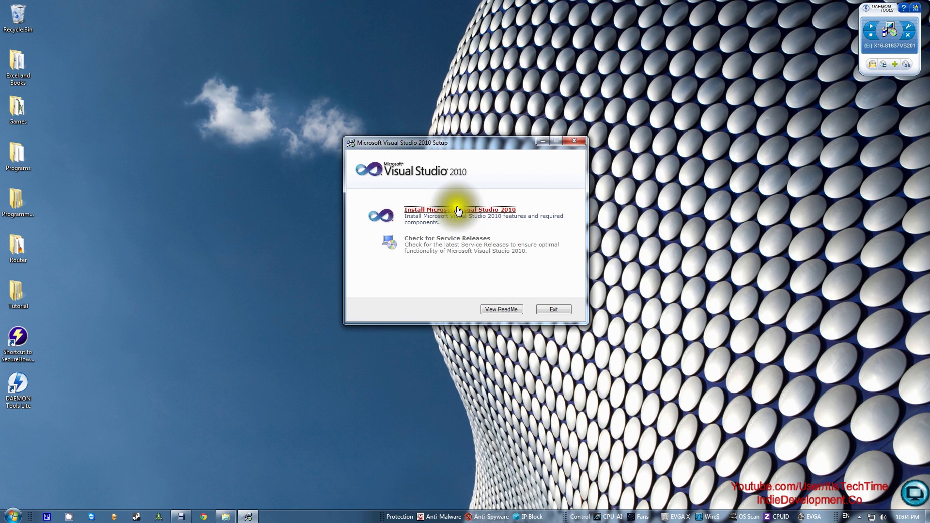
pyautogui.click(440, 211)
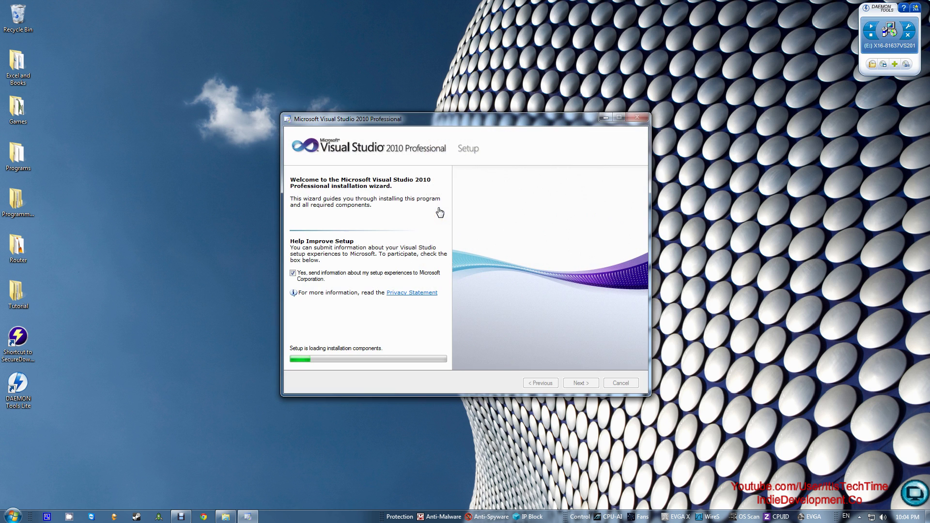
pyautogui.moveTo(417, 111); pyautogui.dragTo(179, 14)
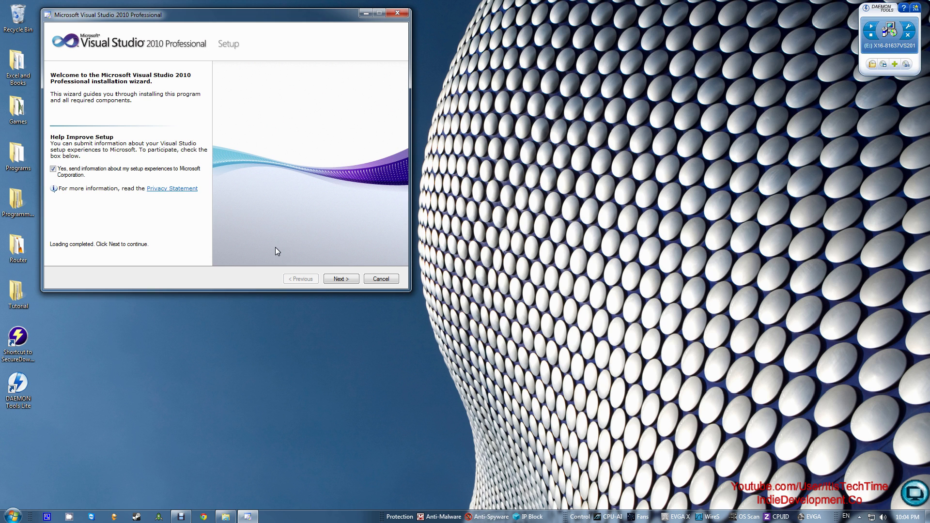
# Accept the license terms in the Visual Studio 2010 Professional wizard and proceed to the feature options.
pyautogui.click(346, 280)
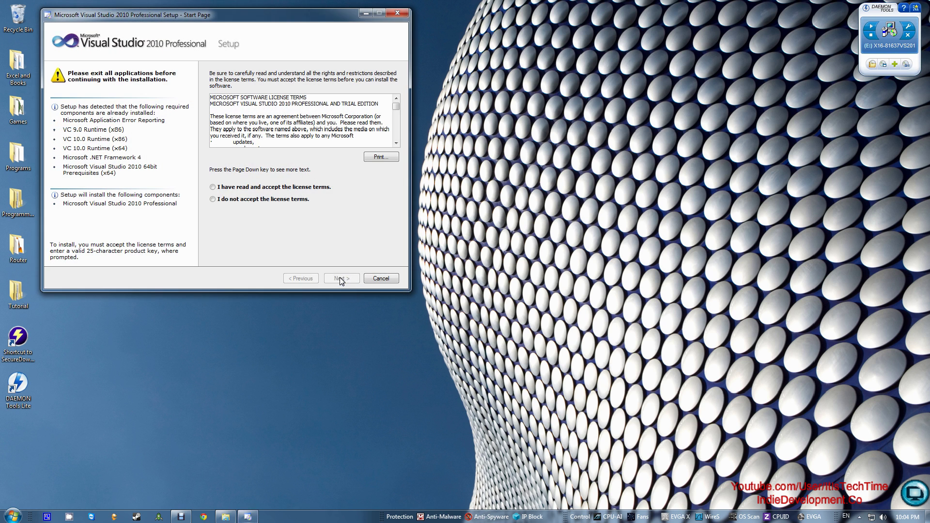
pyautogui.moveTo(396, 105); pyautogui.dragTo(336, 153)
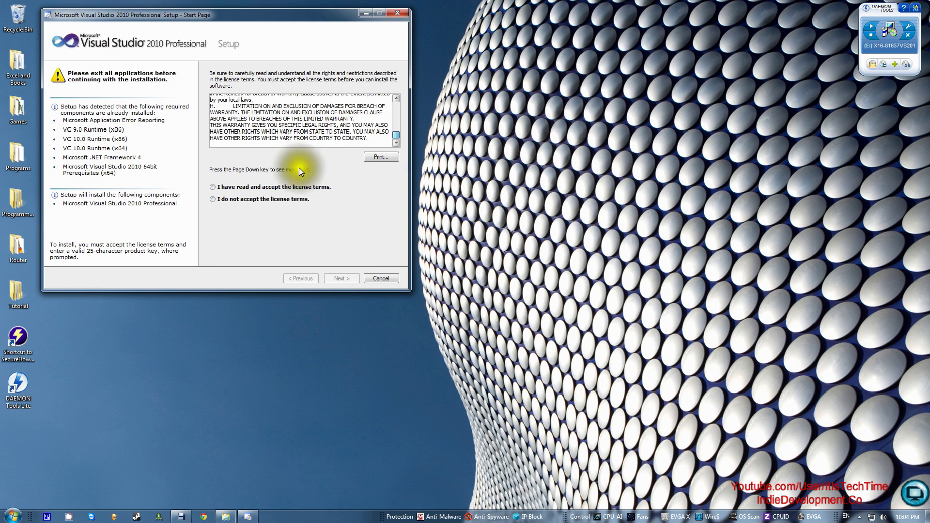
pyautogui.click(231, 184)
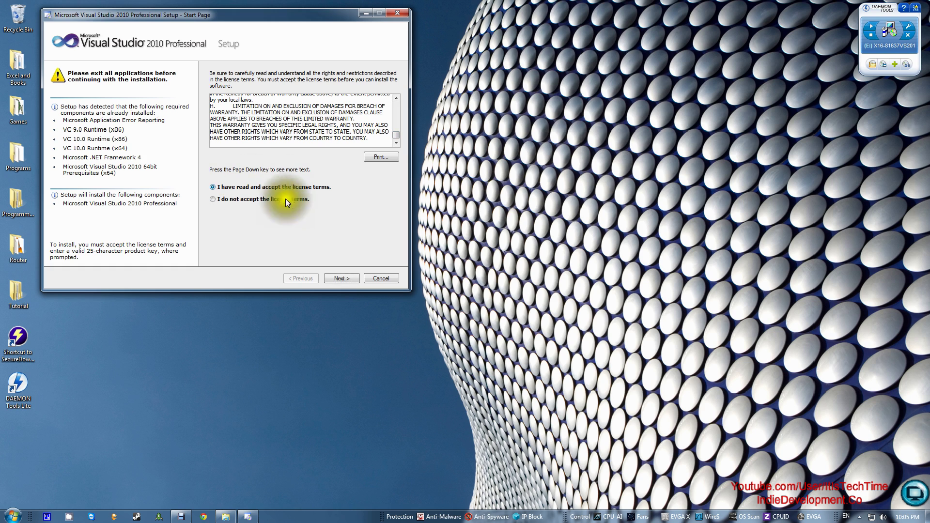
pyautogui.click(343, 280)
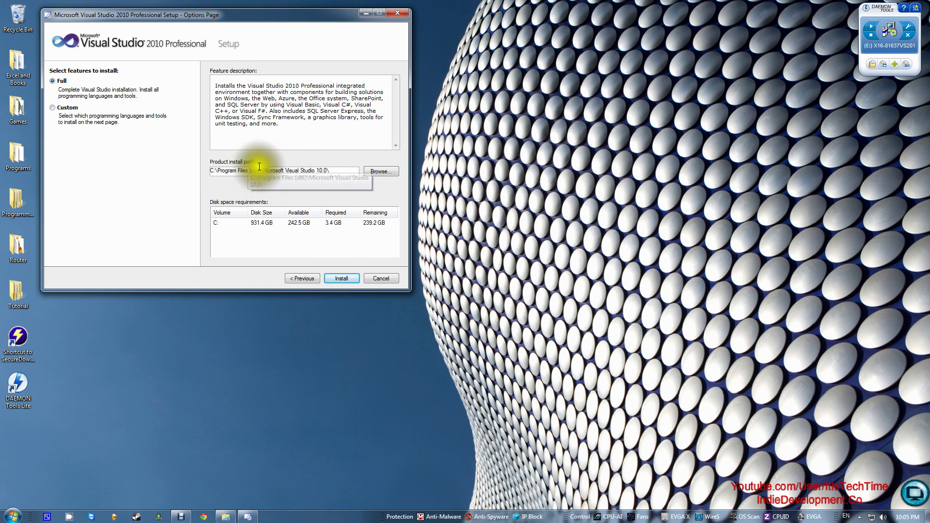
# Install the Full feature set to C:\Program Files (x86)\Microsoft Visual Studio 10.0\, finish the wizard and exit setup.
pyautogui.click(341, 279)
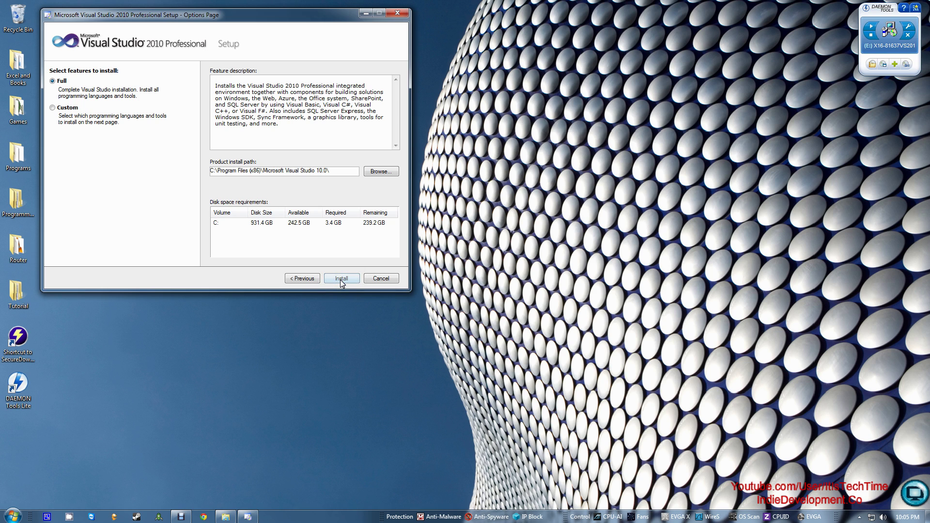
pyautogui.click(351, 319)
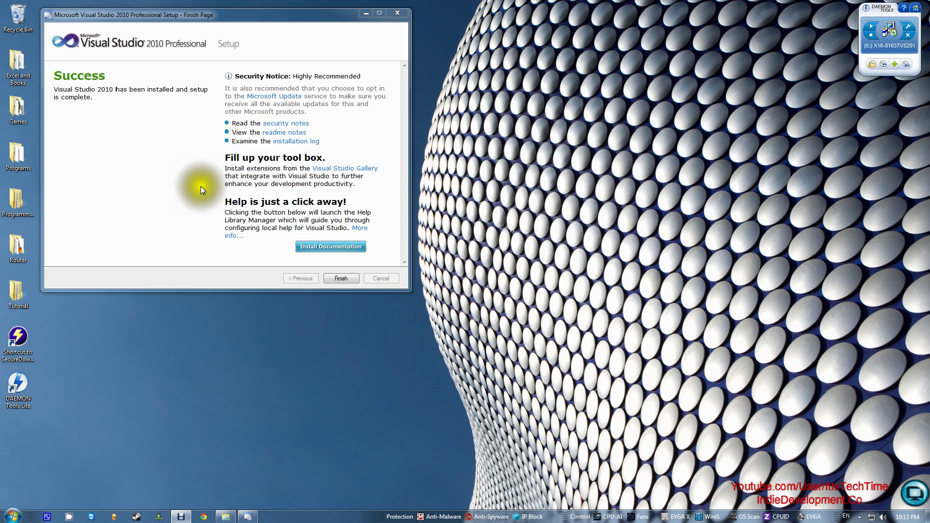
pyautogui.click(338, 276)
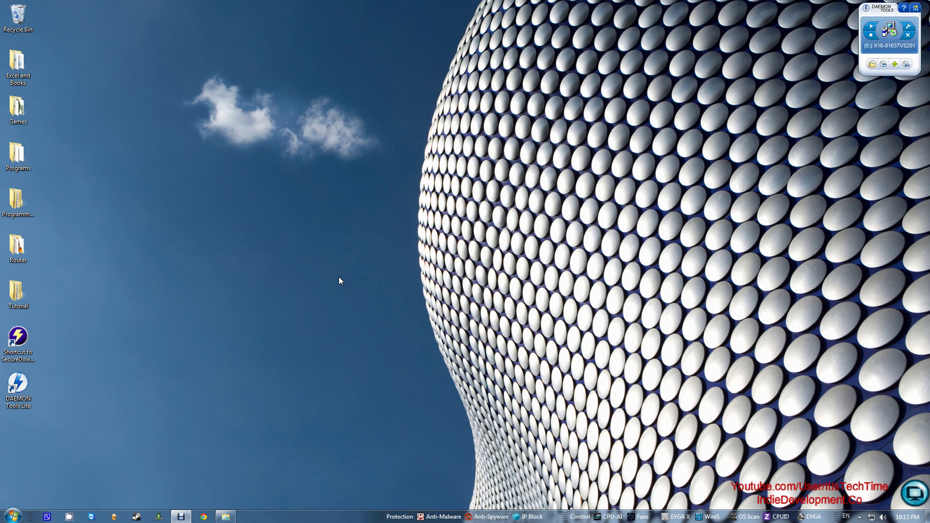
pyautogui.moveTo(441, 142); pyautogui.dragTo(367, 125)
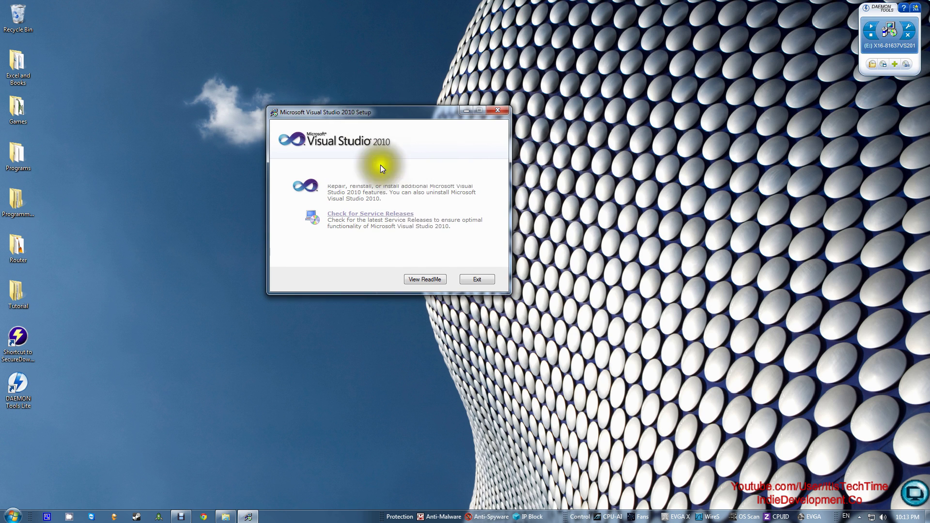
pyautogui.click(477, 279)
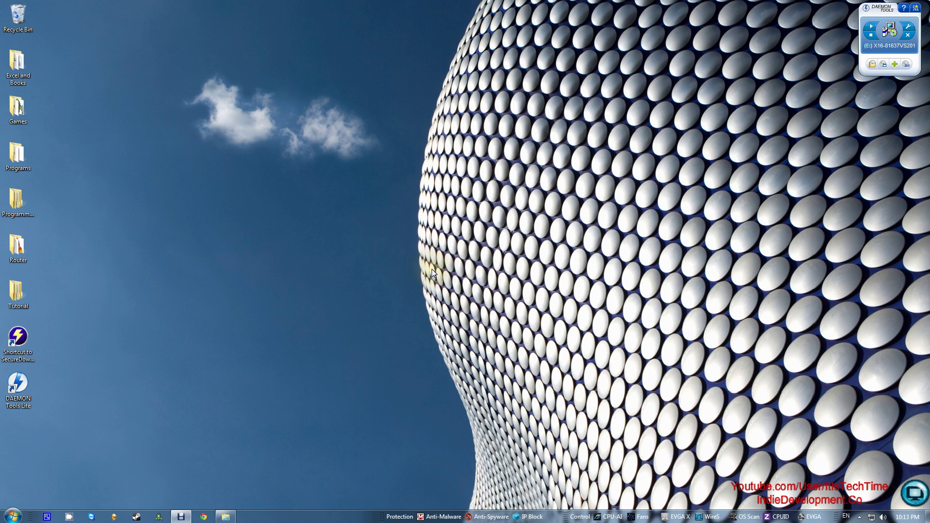
# Unmount the Visual Studio disc image from virtual drive E: with the DAEMON Tools gadget.
pyautogui.click(877, 34)
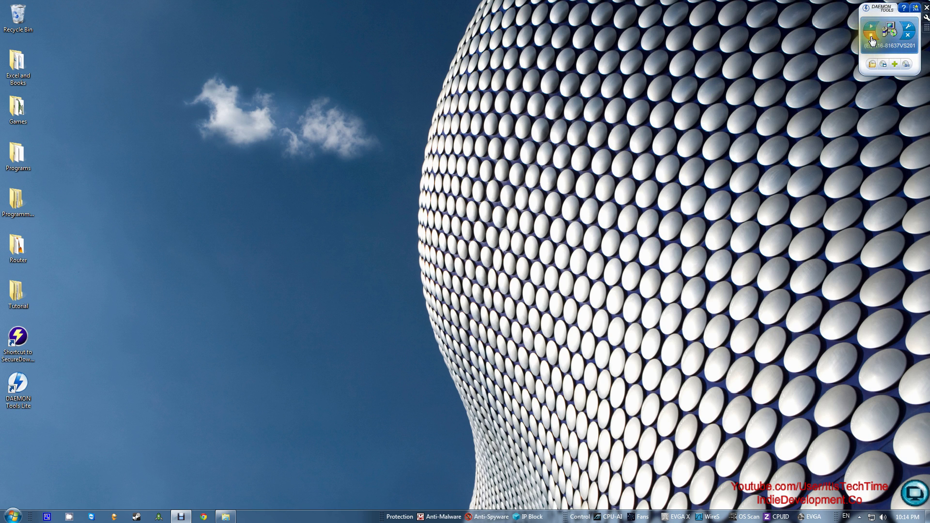
pyautogui.click(870, 40)
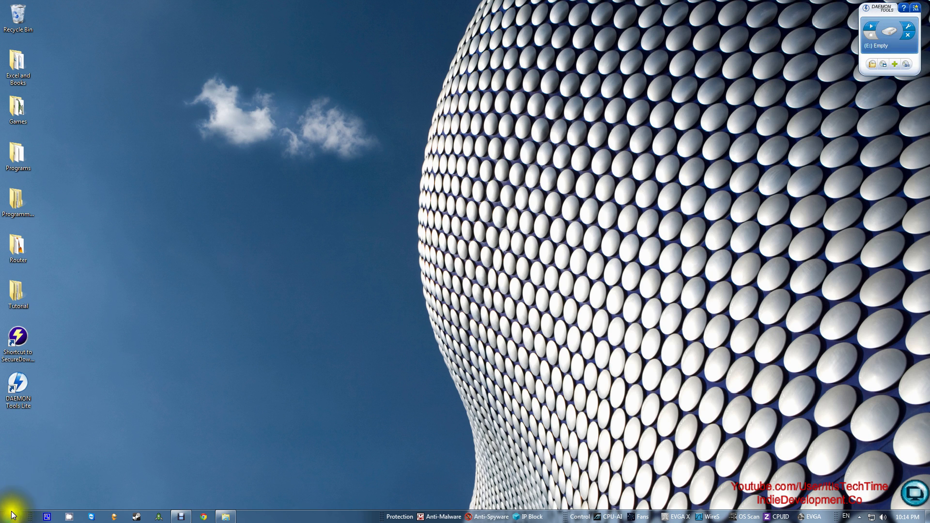
pyautogui.click(164, 428)
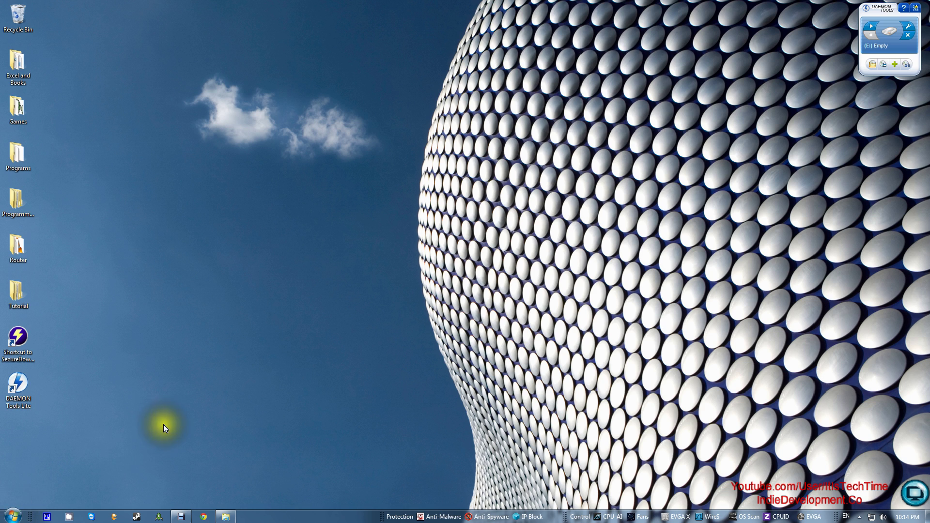
# Search the installed programs for "visual" and launch Microsoft Visual Studio 2010.
pyautogui.click(13, 516)
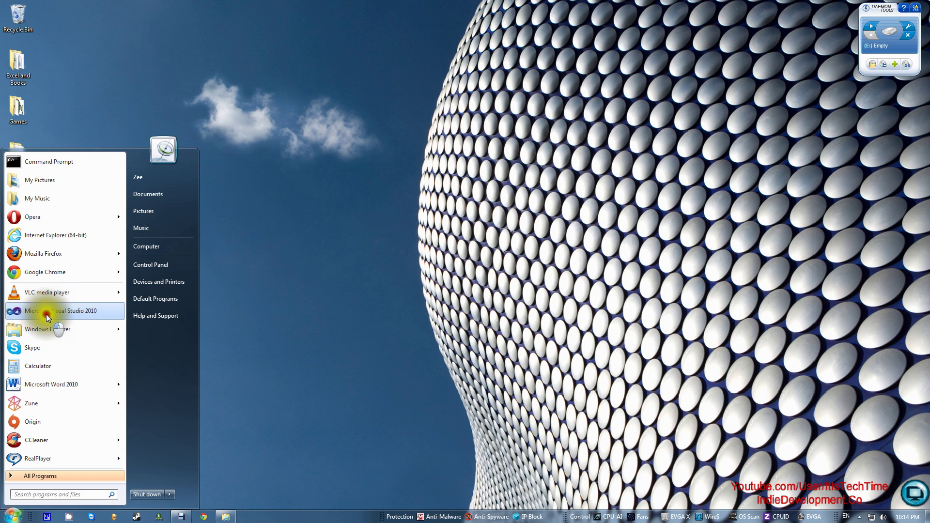
pyautogui.click(34, 493)
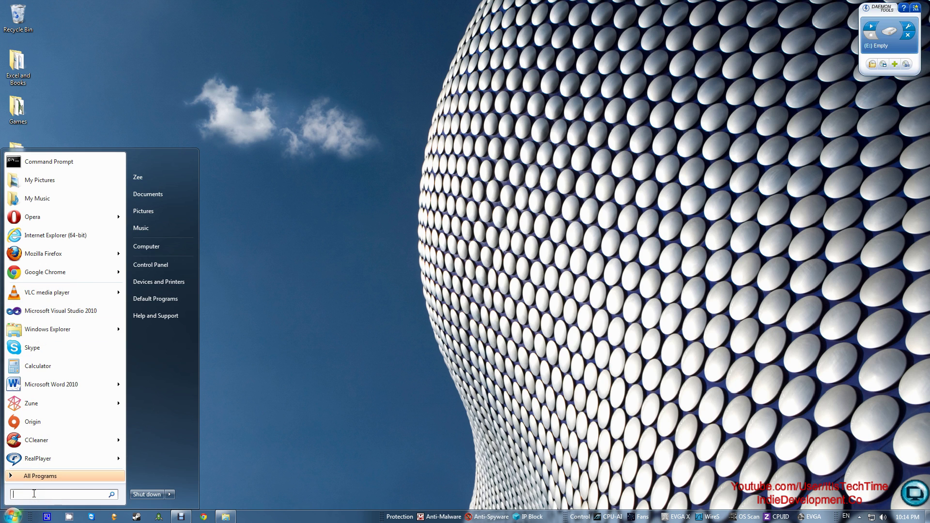
pyautogui.write('visual')
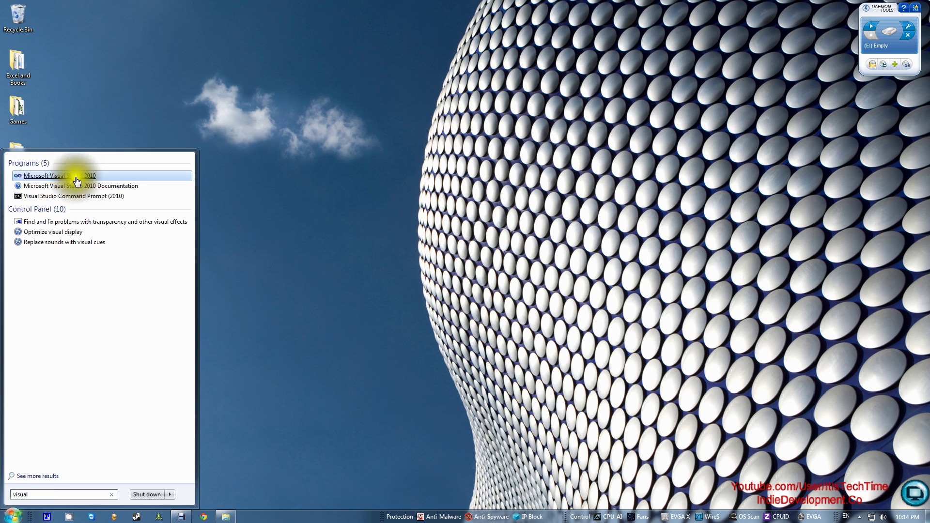
pyautogui.click(35, 178)
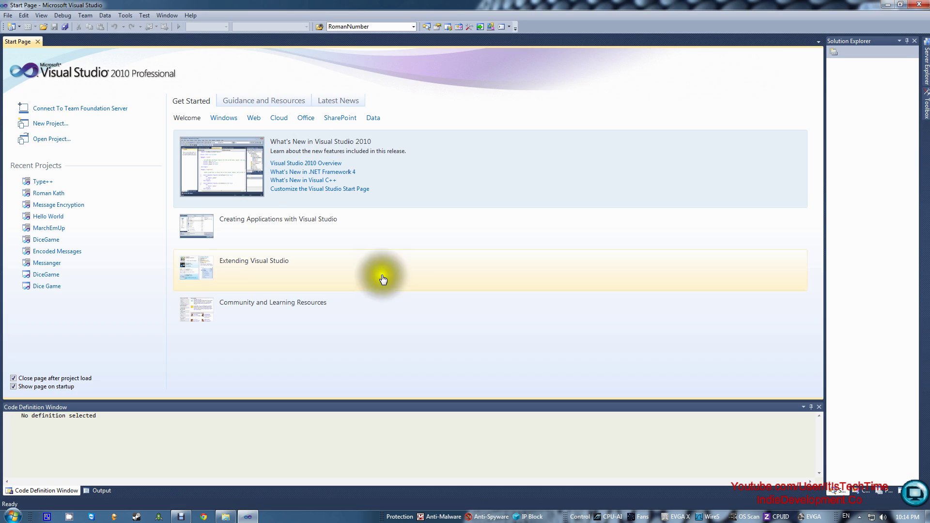
pyautogui.moveTo(862, 39); pyautogui.dragTo(906, 263)
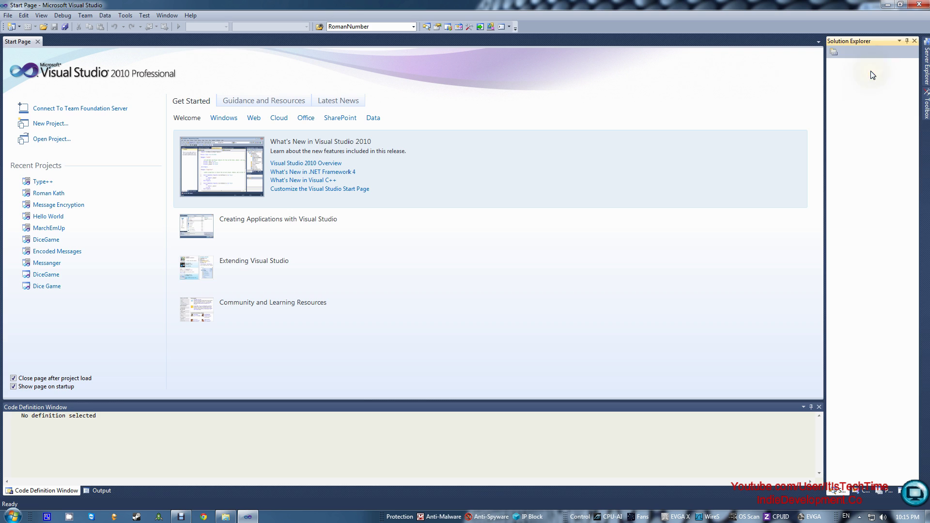
pyautogui.click(482, 100)
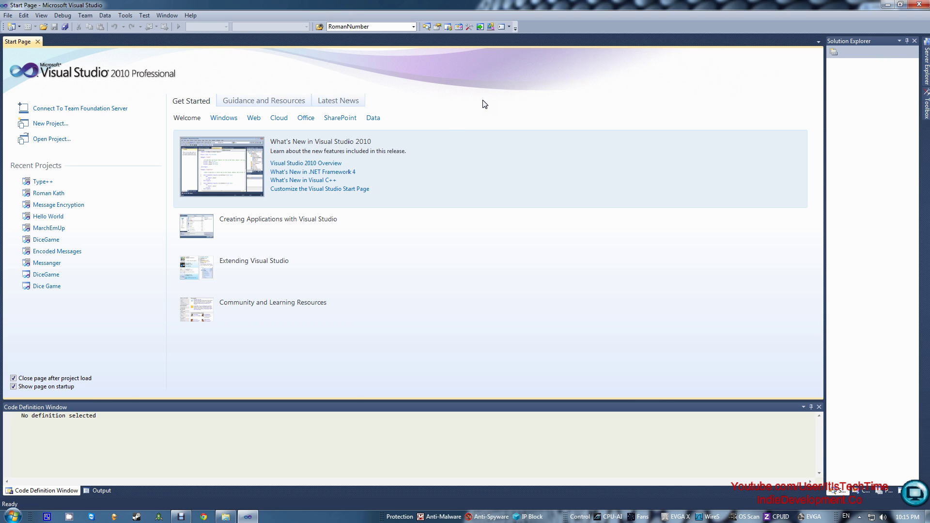